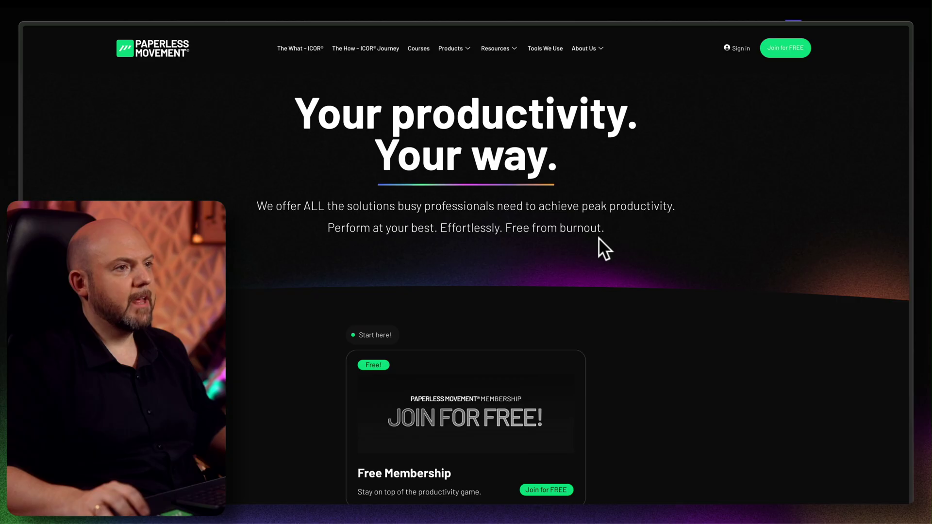
Go to the 'Tools We Use' page and scroll down to the tool stack diagram's PKM area
left_click(549, 52)
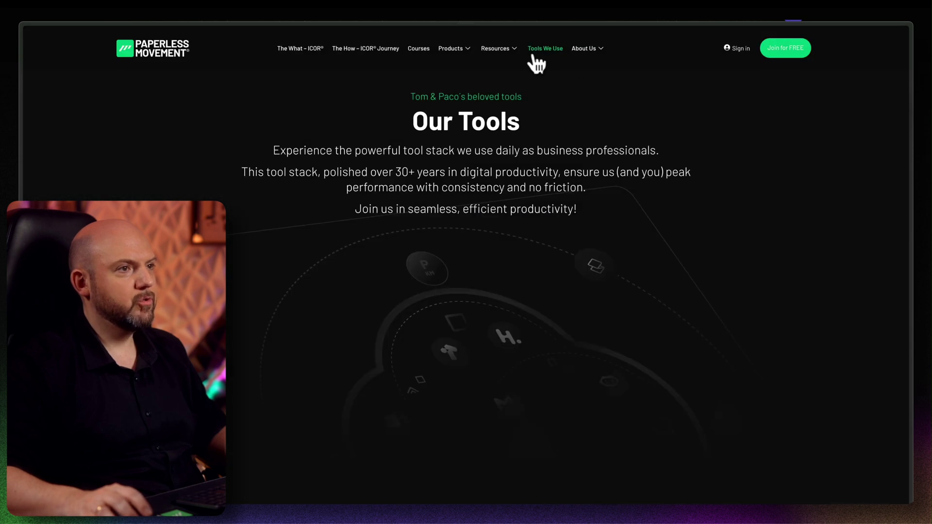
scroll(523, 410, "down", 10)
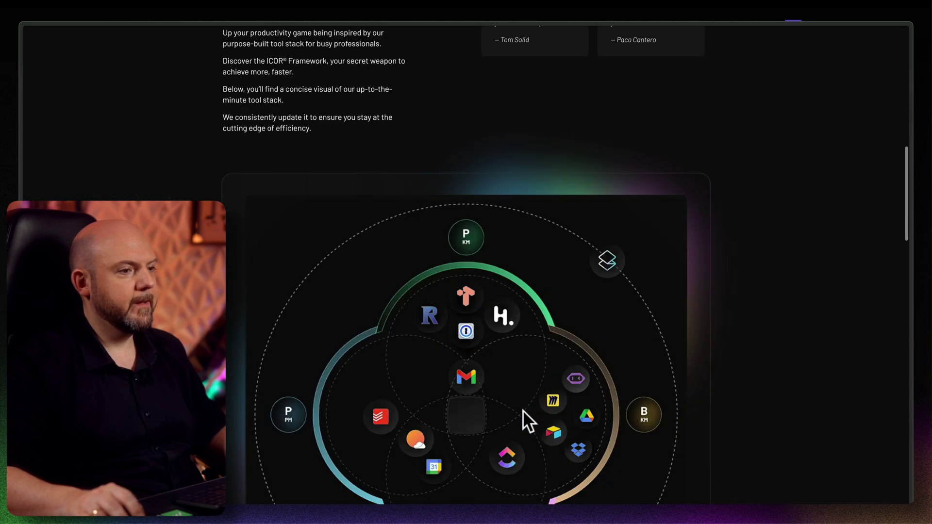
scroll(522, 410, "down", 1)
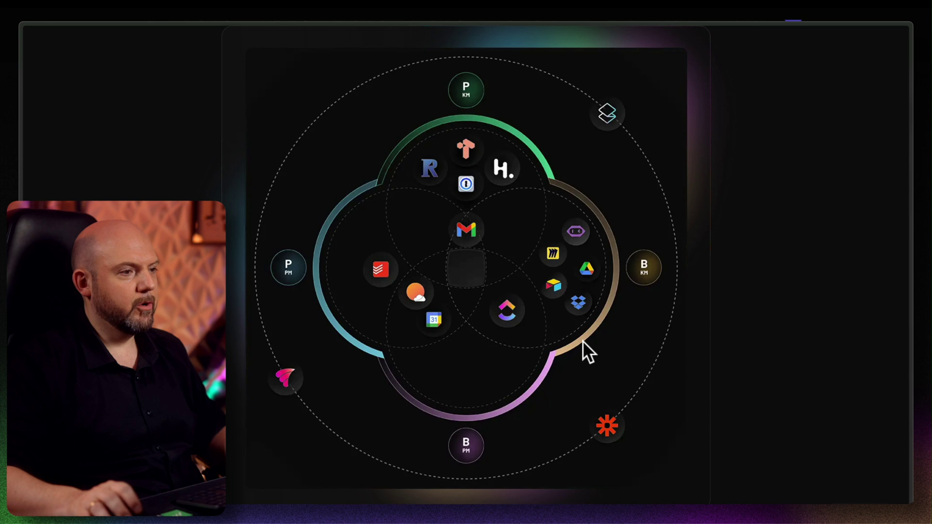
scroll(573, 354, "down", 1)
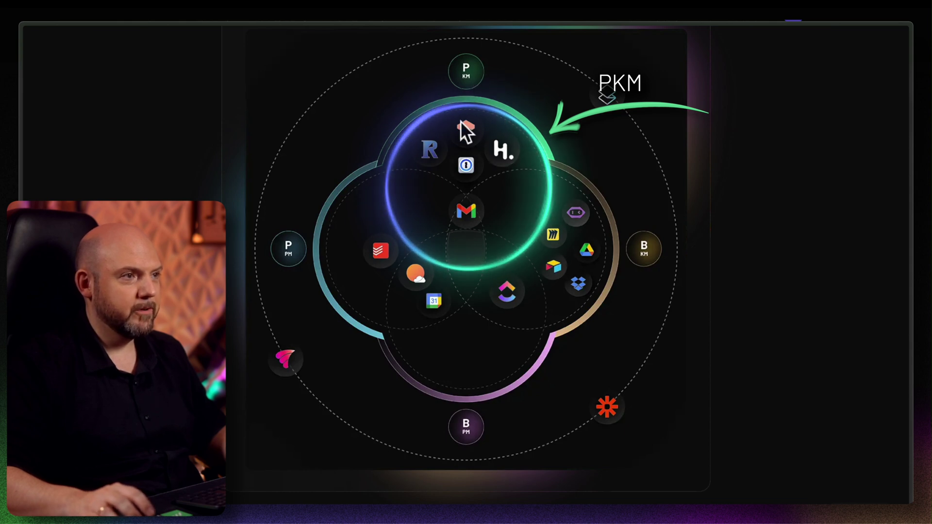
Highlight the B PM, B KM and P PM circles, ending on Todoist and calendar apps
mouse_move(481, 433)
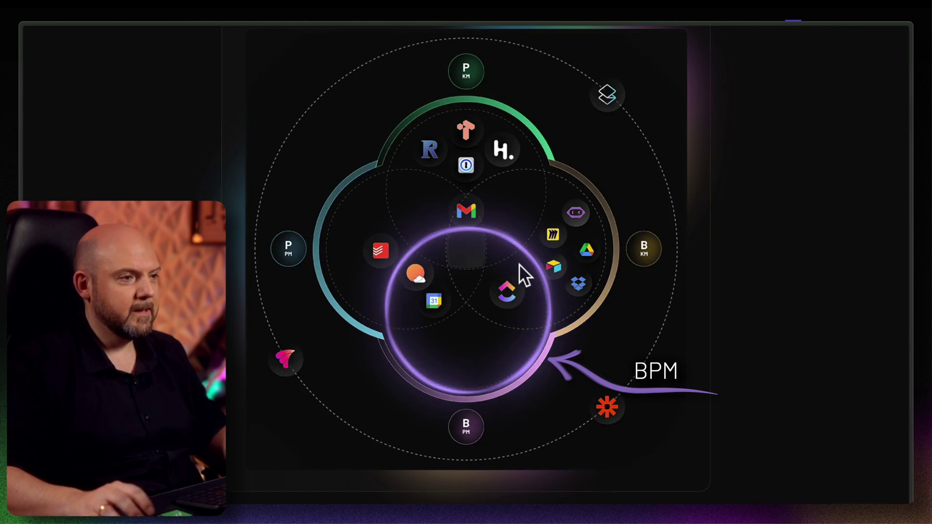
mouse_move(641, 238)
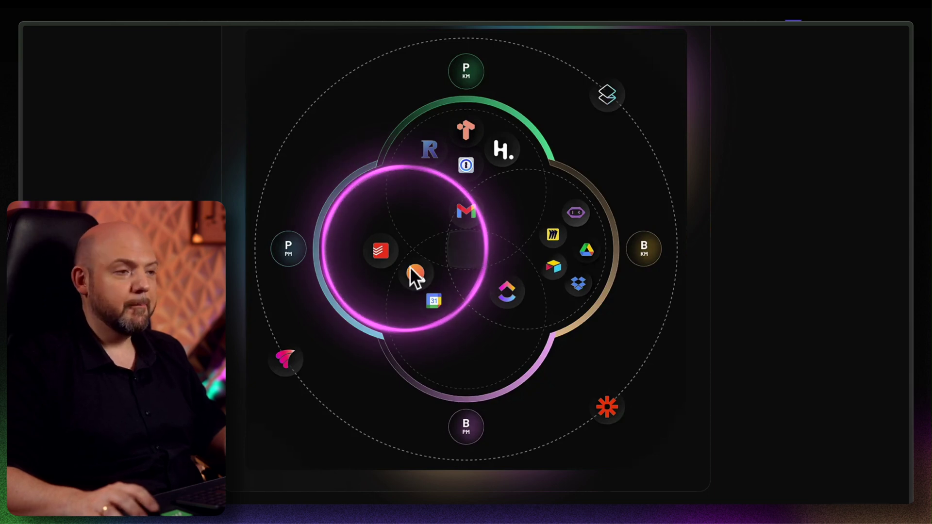
Highlight the diagram's ClickUp area, then bring up Heptabase's Map with the MyLife space
left_click(508, 304)
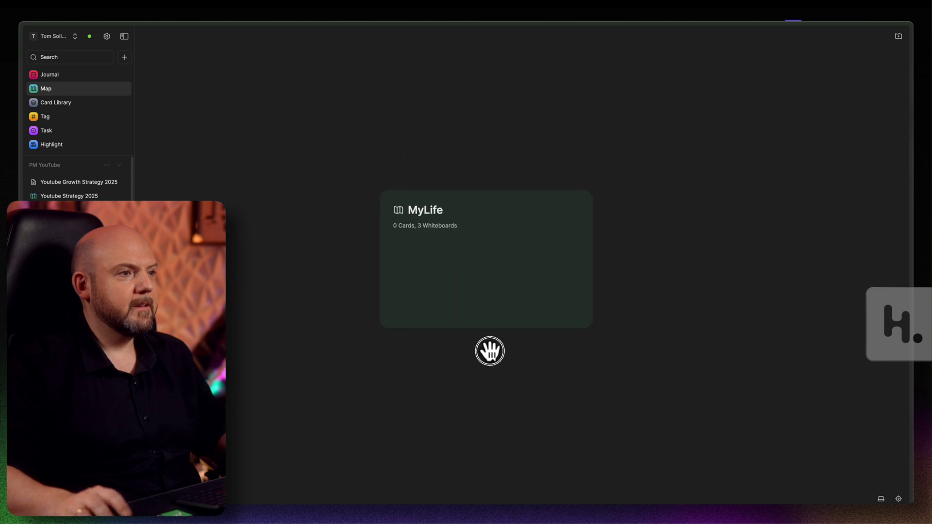
Open the MyLife whiteboard and select My Projects, Key Elements and My Topics in turn
mouse_move(51, 92)
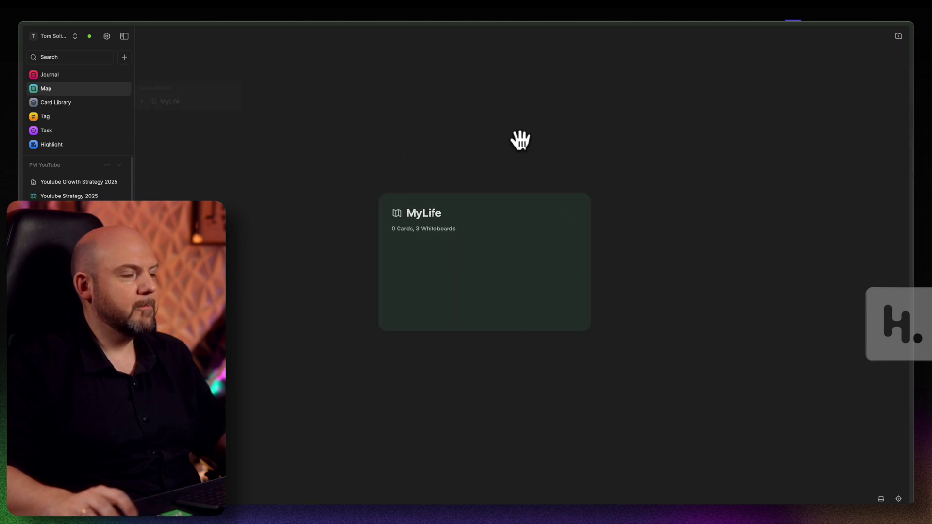
left_click(538, 294)
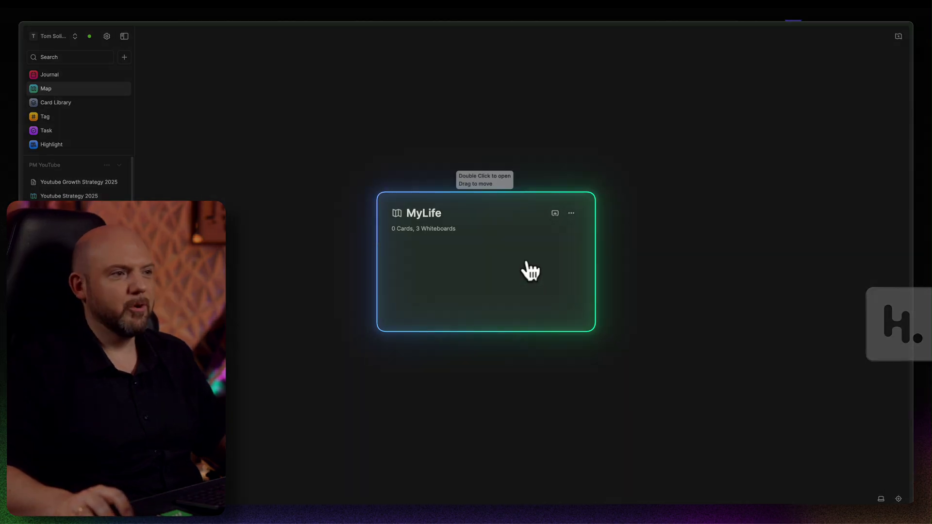
double_click(510, 231)
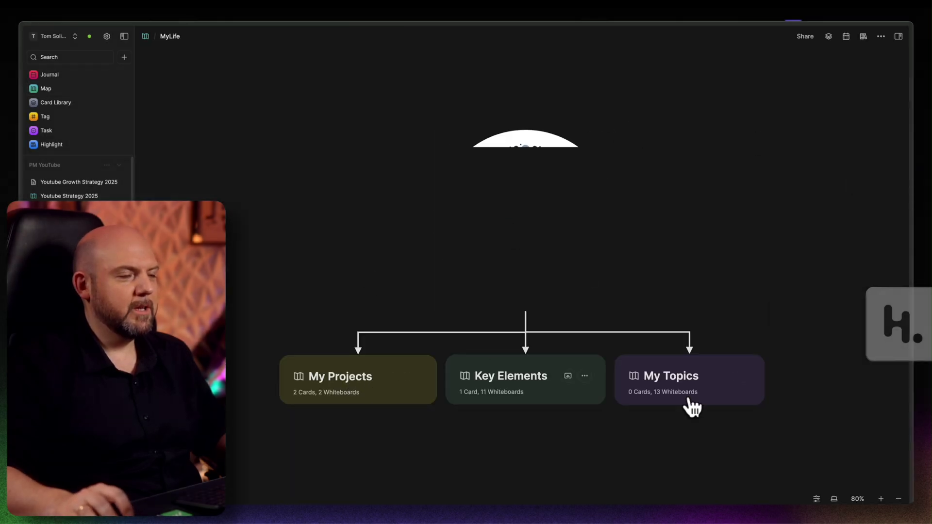
left_click(408, 392)
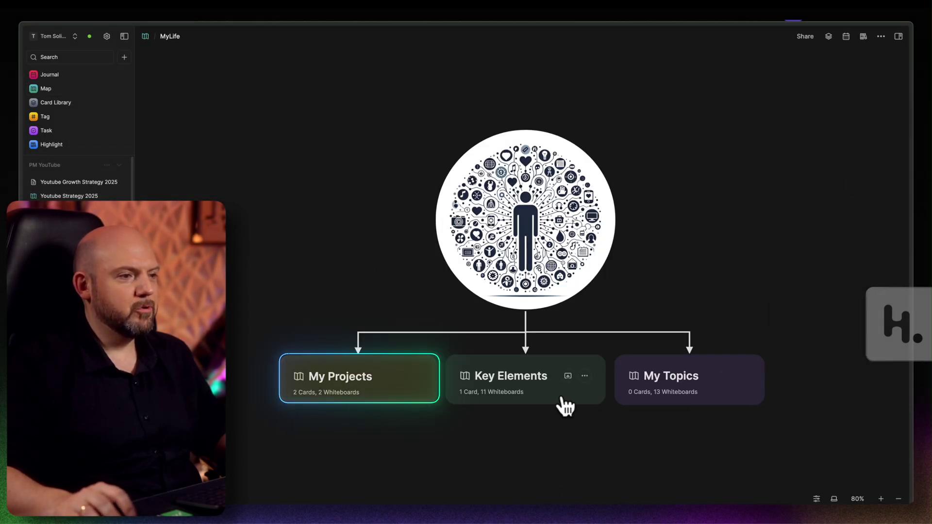
left_click(558, 395)
left_click(690, 402)
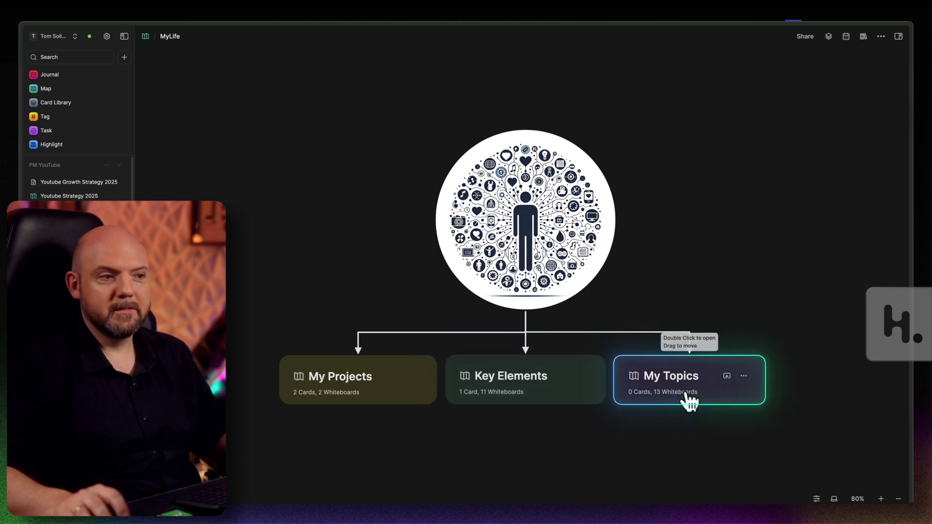
left_click(531, 138)
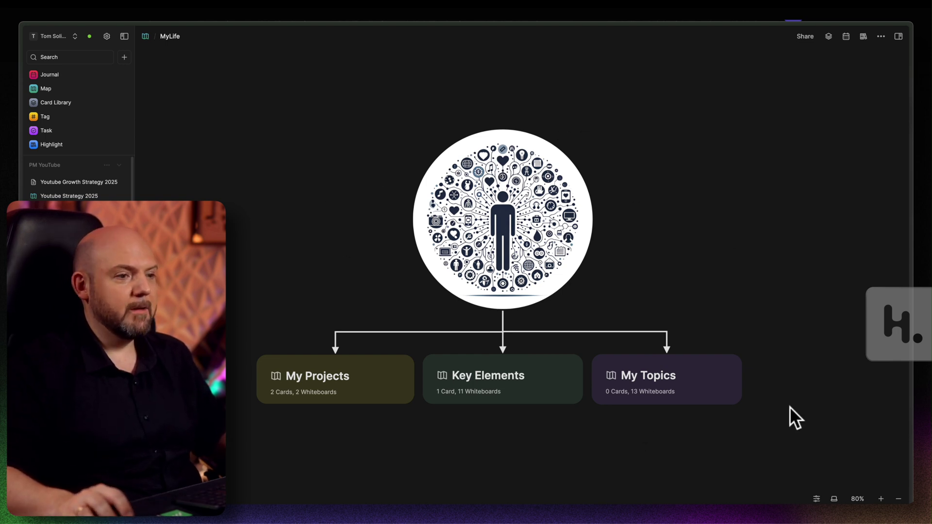
Open the My Projects whiteboard, then its Youtube Strategy 2025 whiteboard
double_click(342, 390)
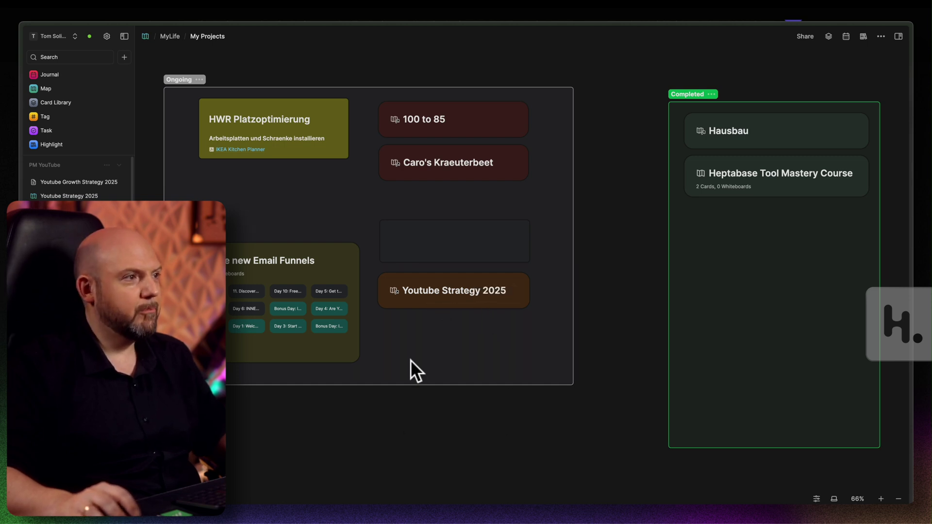
double_click(453, 304)
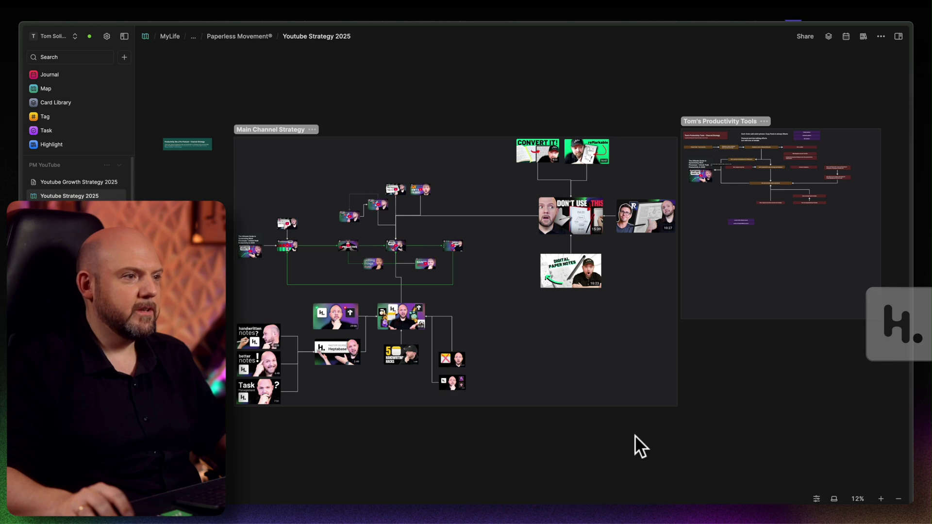
Pan and zoom through the Main Channel Strategy video flow down to its lower nodes
left_click_drag(514, 431, 478, 441)
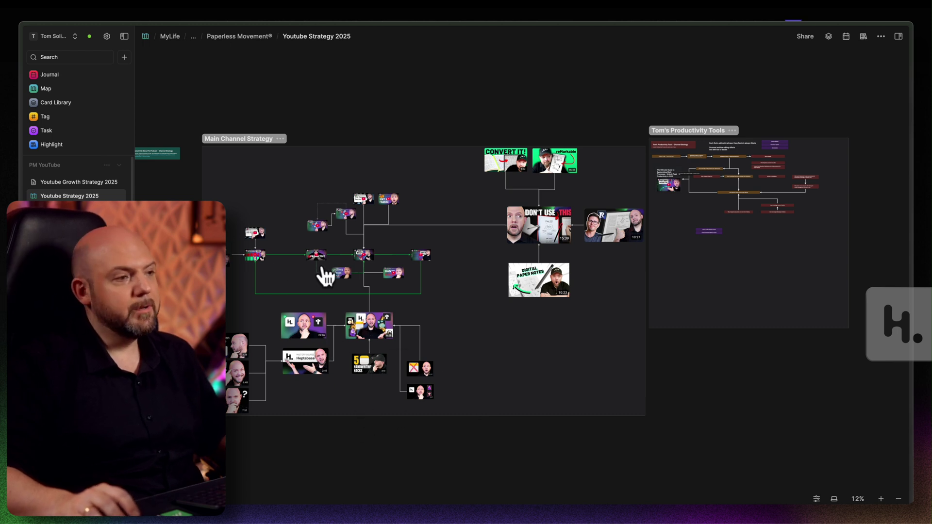
left_click_drag(329, 413, 449, 340)
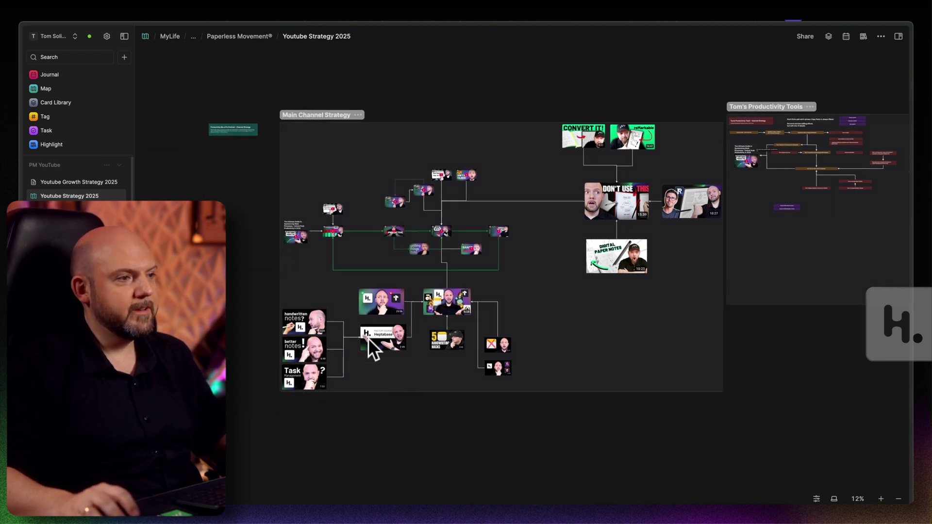
scroll(409, 241, "up", 5)
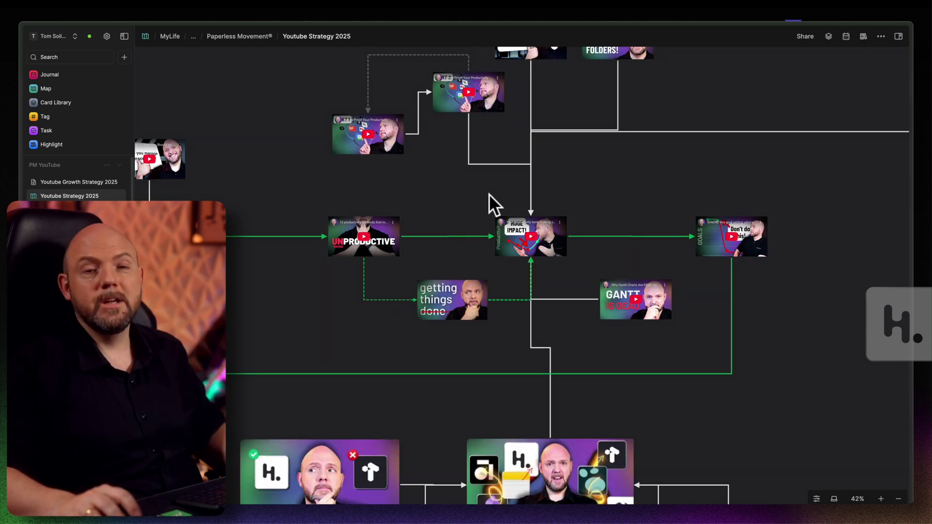
left_click_drag(482, 198, 581, 272)
scroll(606, 264, "left", 3)
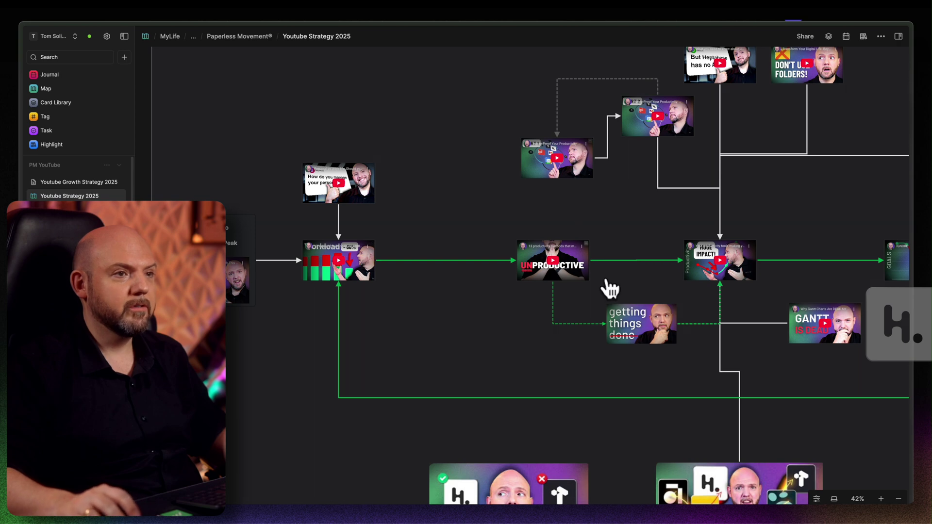
scroll(652, 395, "right", 1)
scroll(645, 424, "down", 5)
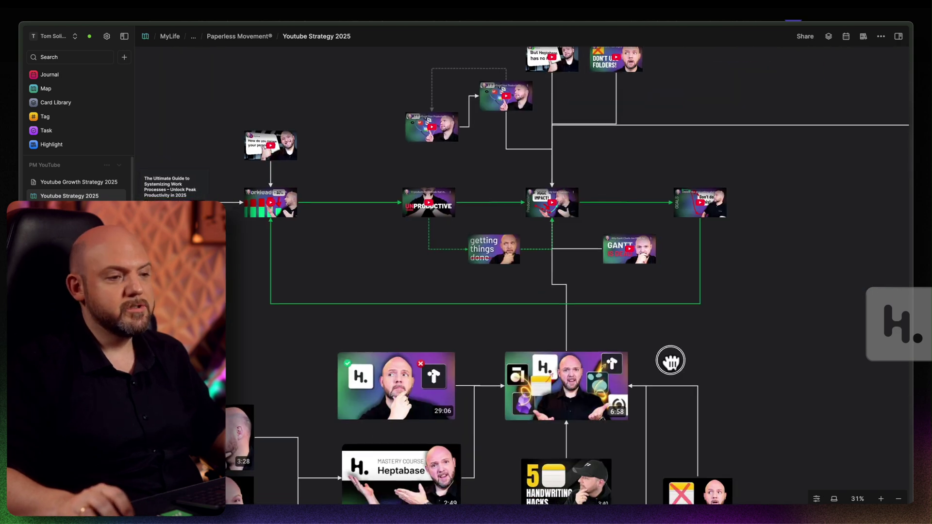
left_click_drag(671, 360, 751, 319)
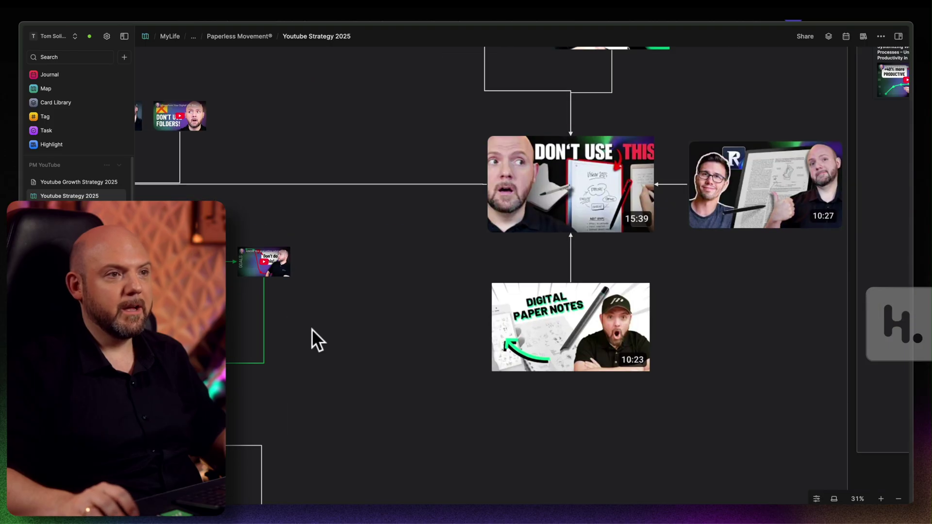
scroll(515, 336, "down", 3)
scroll(628, 334, "right", 8)
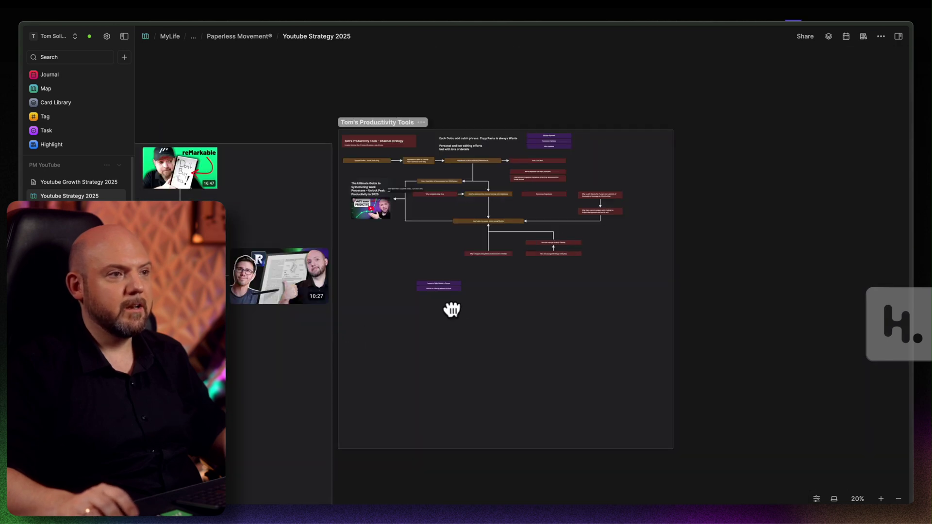
scroll(543, 167, "down", 3)
Centre Tom's Productivity Tools channel strategy frame at 54% zoom
left_click_drag(582, 402, 629, 353)
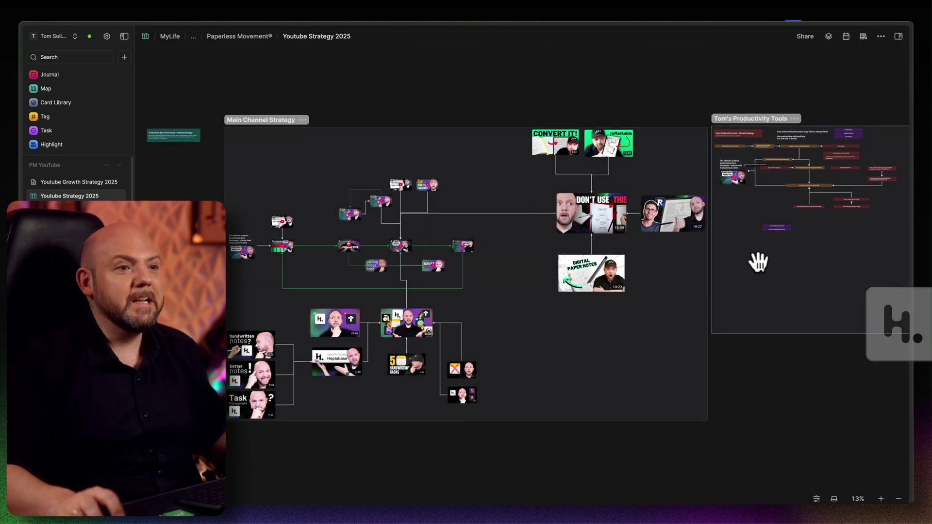
left_click_drag(758, 260, 557, 319)
scroll(484, 191, "right", 4)
scroll(485, 224, "up", 4)
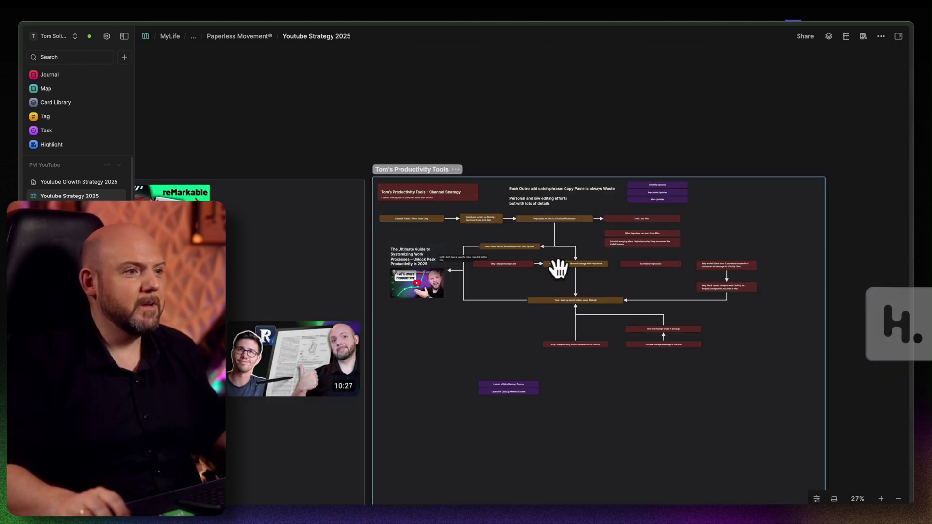
scroll(558, 268, "up", 4)
scroll(382, 200, "left", 3)
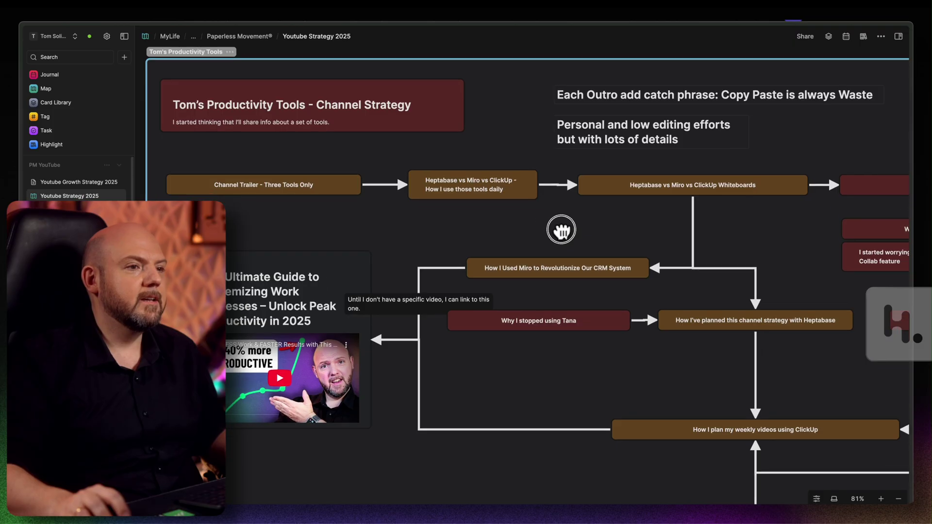
Settle the canvas at 81% on the Channel Strategy video idea cards
left_click_drag(562, 230, 561, 227)
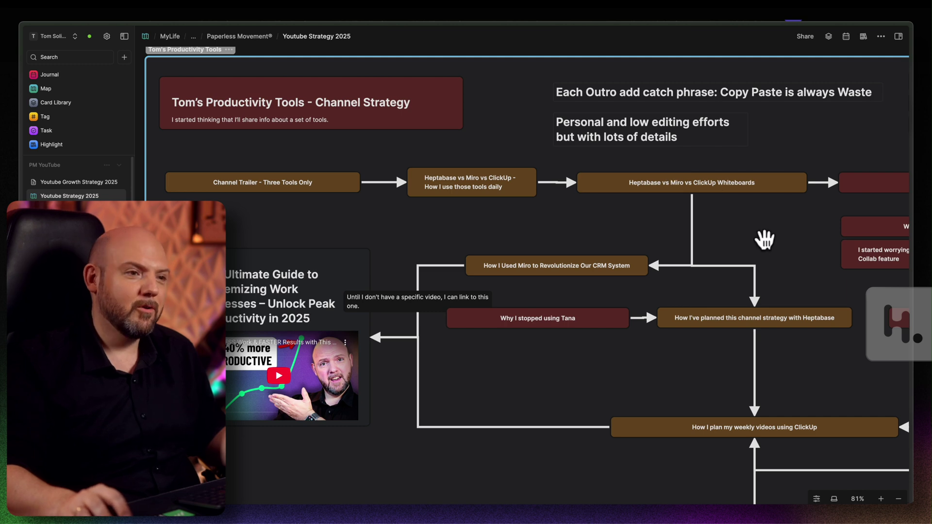
Pan right across the strategy flow to frame the Slack and ClickUp video cards
scroll(765, 239, "down", 3)
left_click_drag(812, 323, 653, 304)
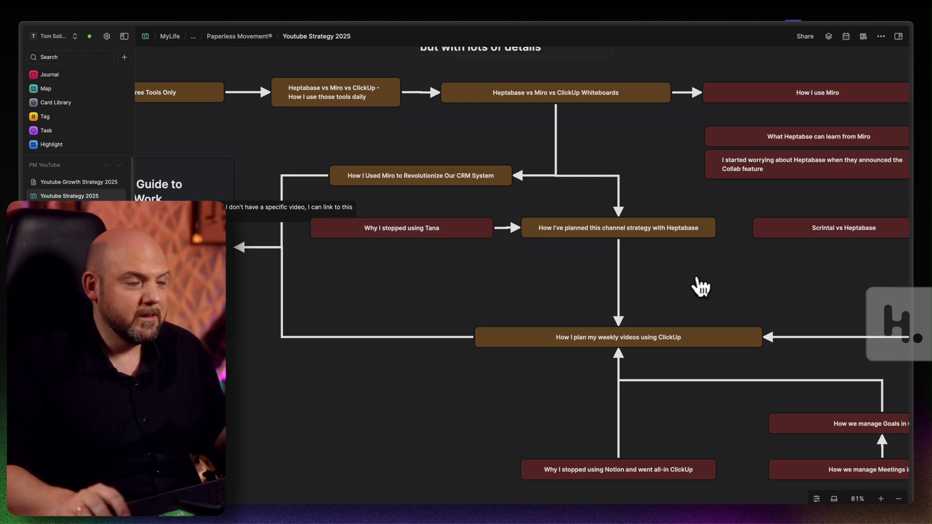
left_click_drag(696, 277, 745, 312)
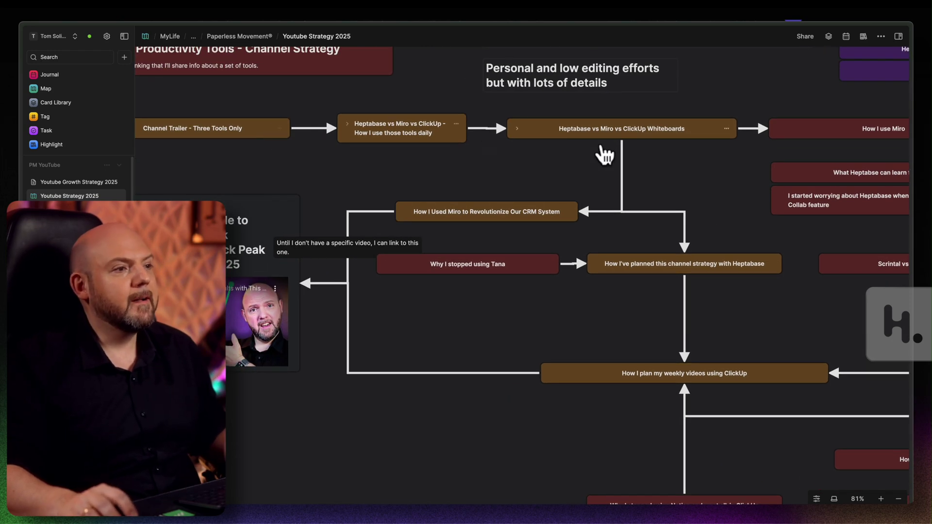
scroll(665, 285, "right", 10)
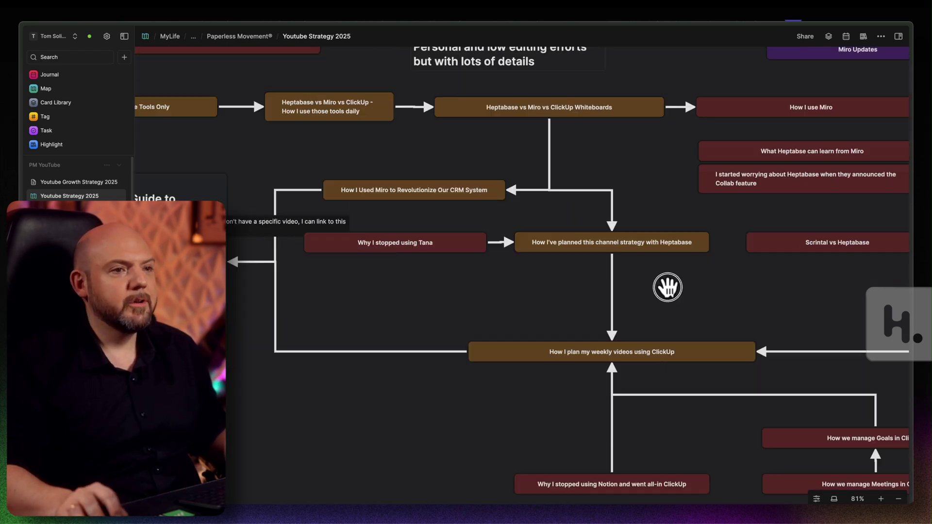
scroll(553, 272, "right", 3)
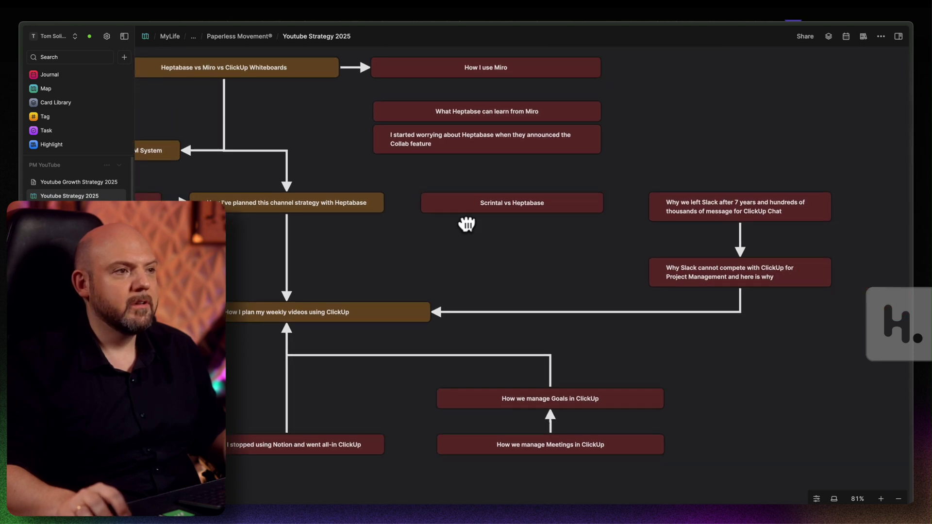
left_click_drag(563, 350, 605, 384)
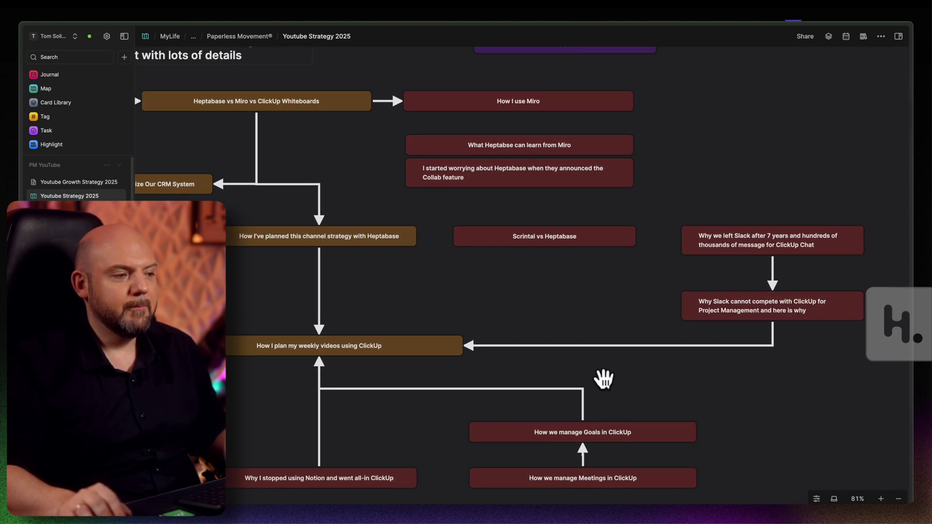
scroll(605, 379, "down", 1)
scroll(601, 372, "up", 5)
scroll(601, 372, "left", 5)
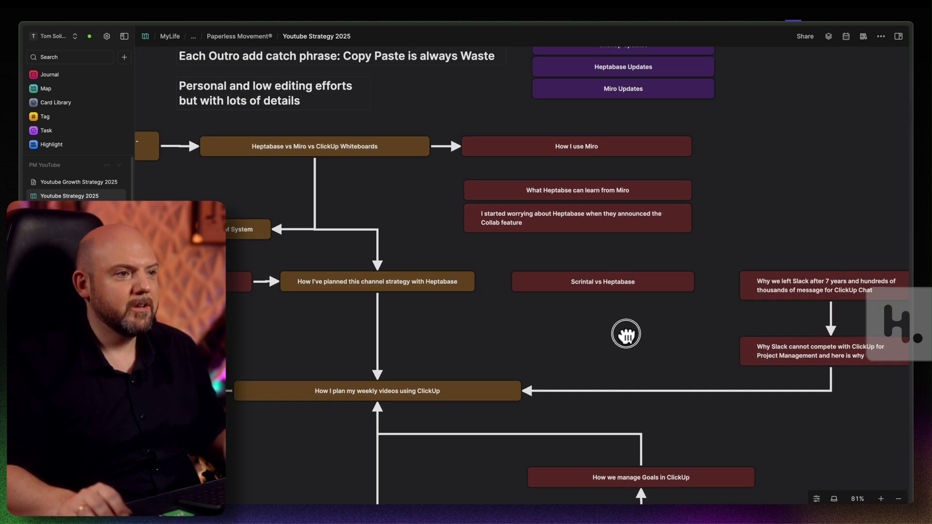
left_click_drag(681, 368, 567, 280)
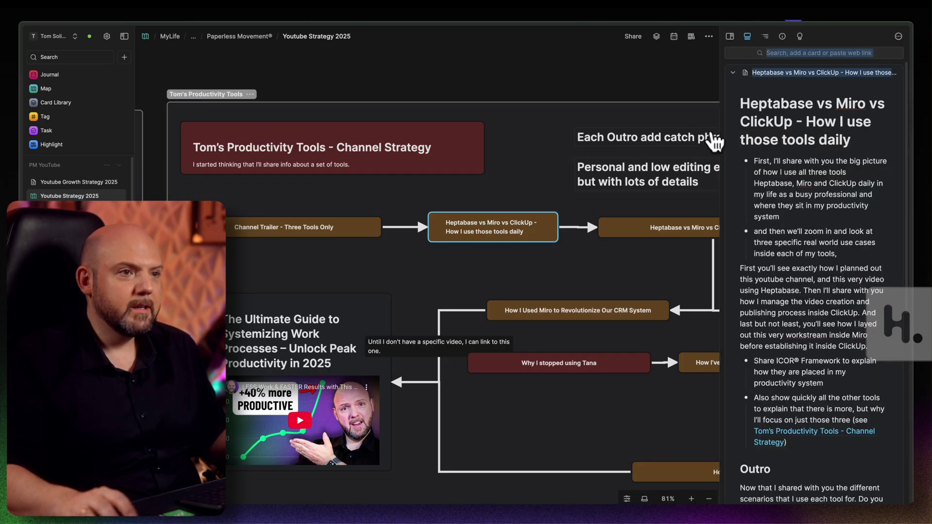
Widen the sidebar holding 'Heptabase vs Miro vs ClickUp' to read its full script
left_click_drag(724, 138, 580, 146)
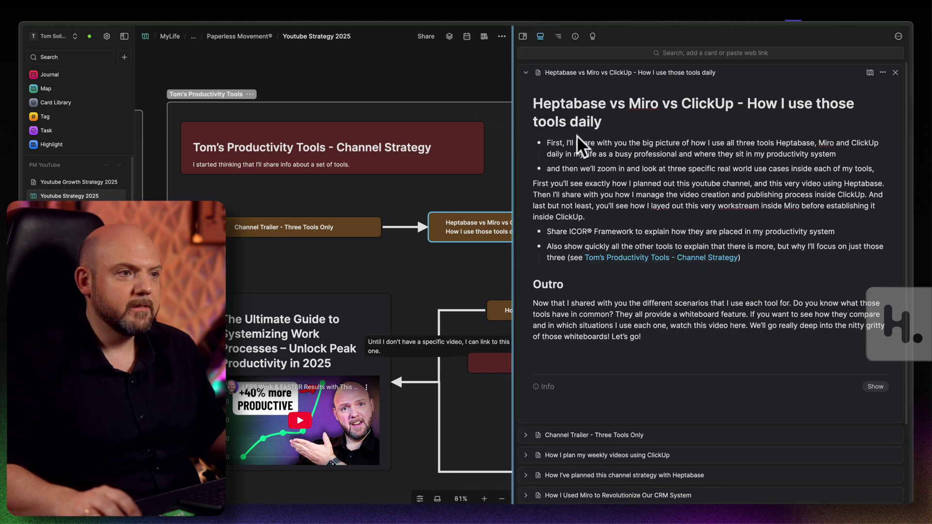
Scroll through the Channel Trailer - Three Tools Only script, then go to ClickUp's YouTube Tool Videos list
left_click(524, 37)
left_click(302, 229)
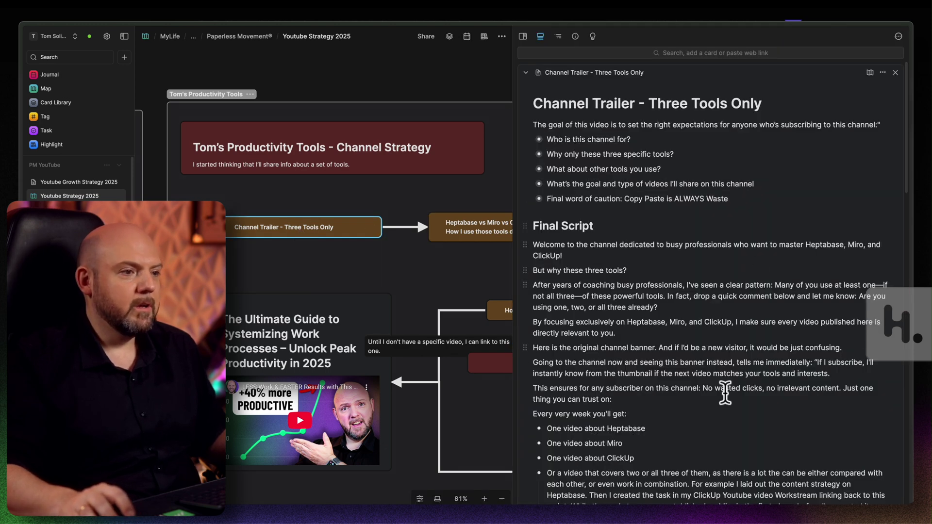
scroll(725, 393, "down", 3)
scroll(679, 340, "down", 10)
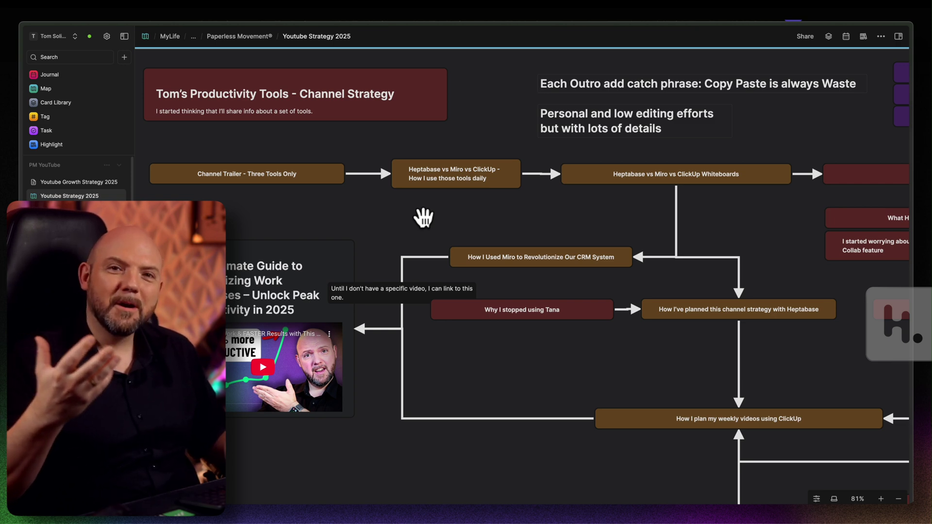
key("super+s")
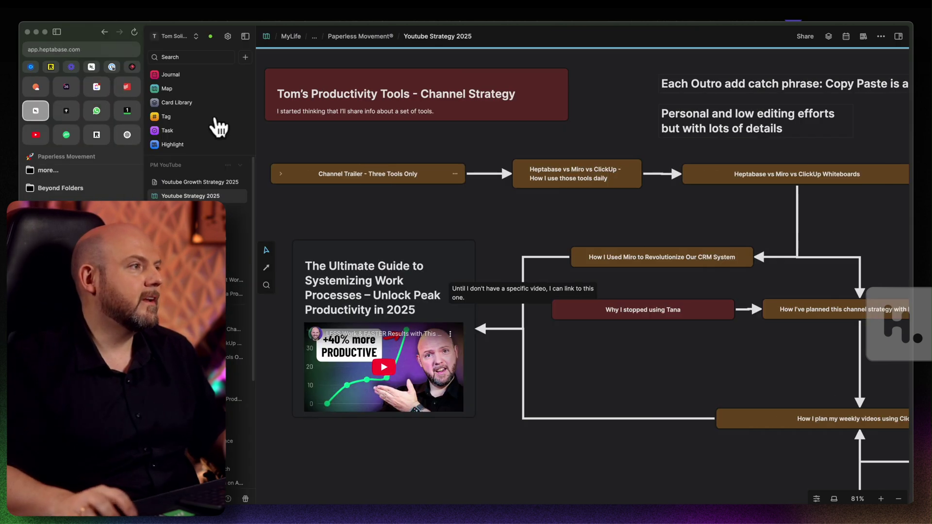
left_click(95, 87)
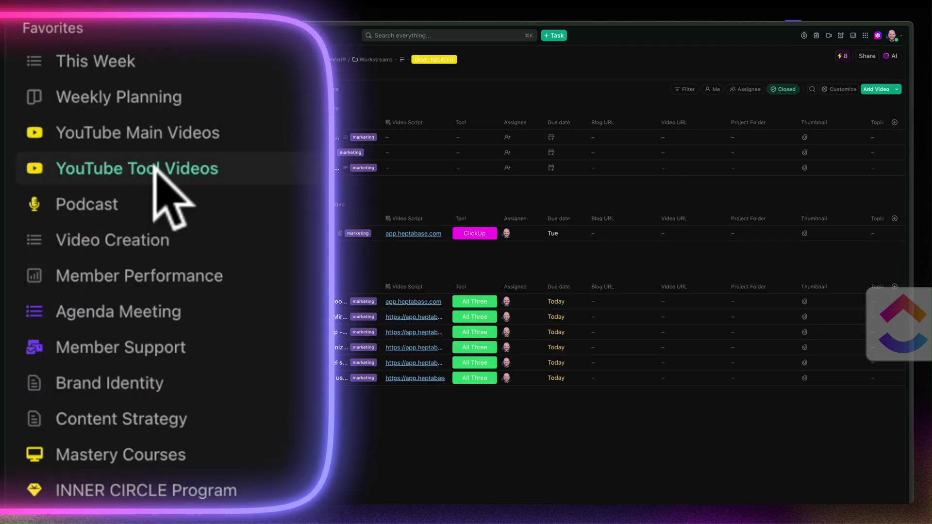
Collapse the Workstreams folder to its video list, hide the Arc sidebar and return to the Heptabase whiteboard
left_click(76, 250)
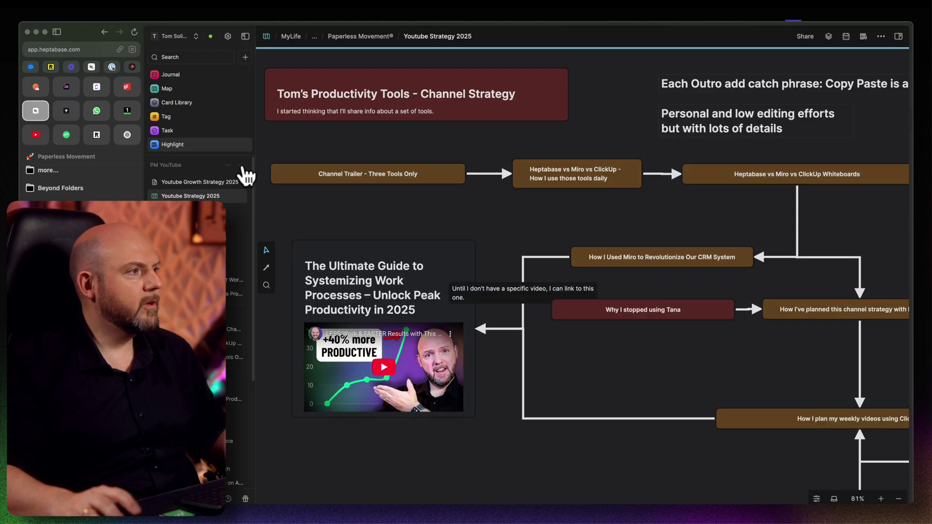
key("super+s")
scroll(589, 356, "down", 6)
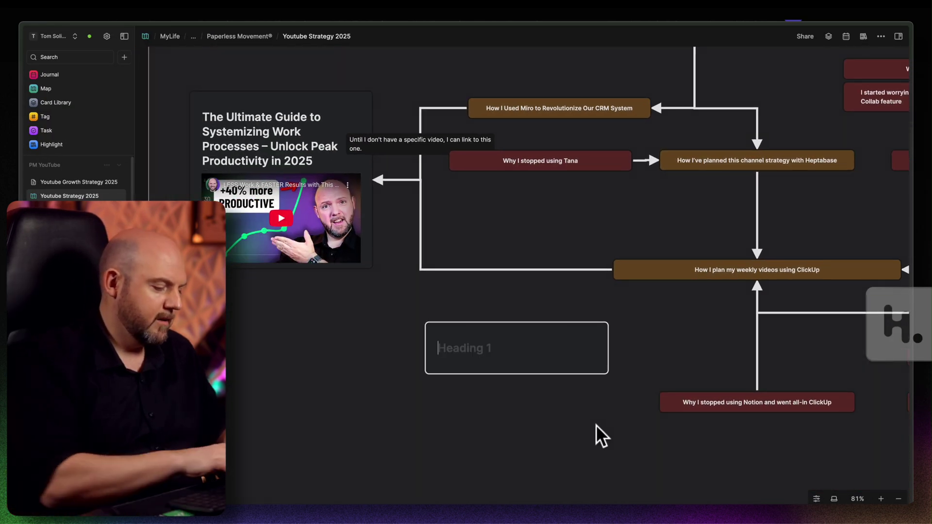
Title the new card 'How to structure Heptabase' and add a 'How I structure ClickUp' card aligned beneath it
type("How to structure He")
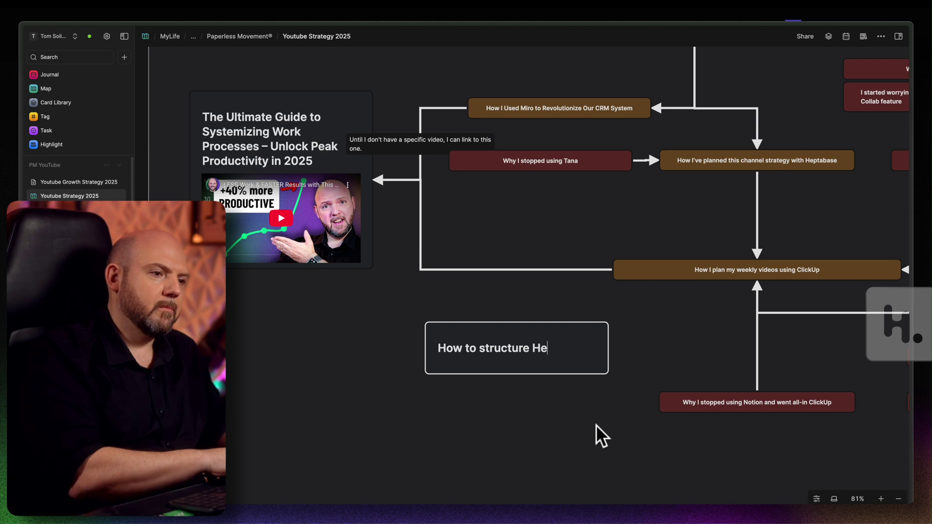
type("tp")
key("BackSpace")
key("BackSpace")
type("ptabase")
double_click(477, 411)
type("How I structure ClickUp")
left_click_drag(492, 400, 420, 400)
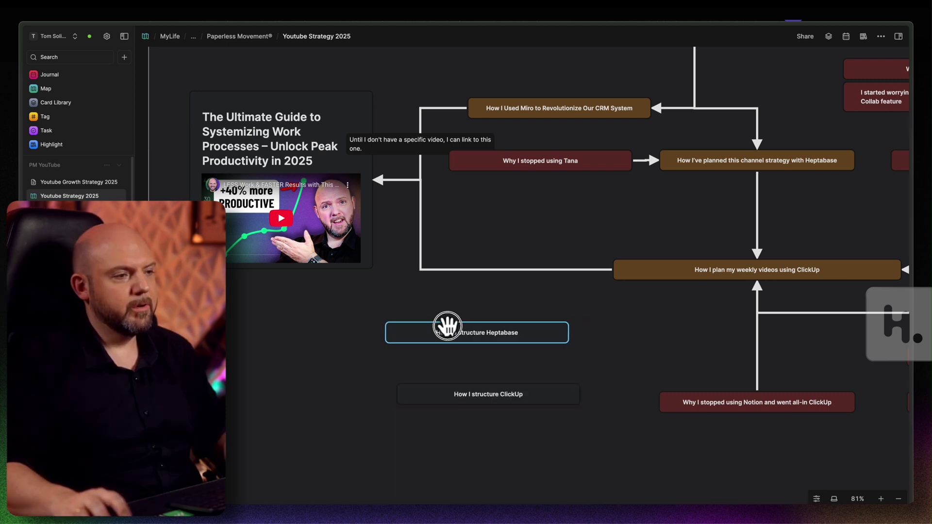
Colour the Heptabase card like the brown flow cards and start a '-' bullet in its body
right_click(460, 342)
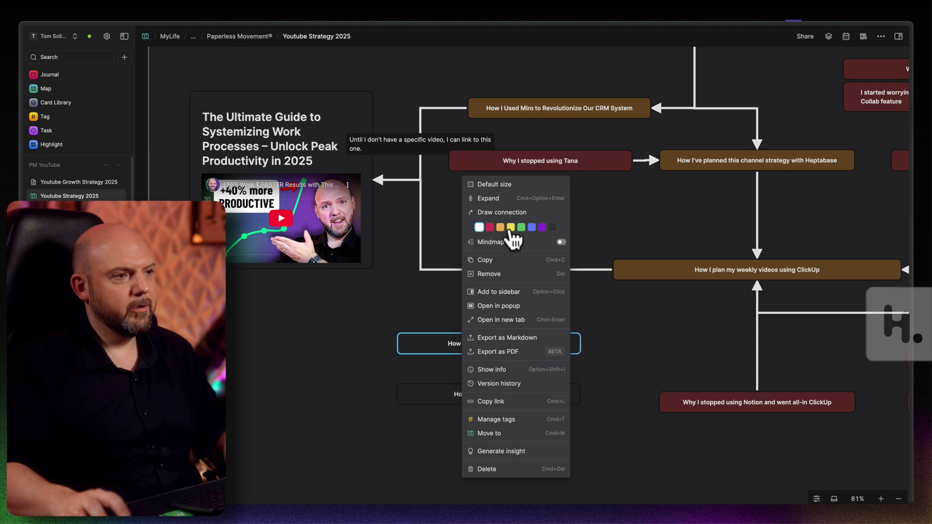
left_click(446, 338)
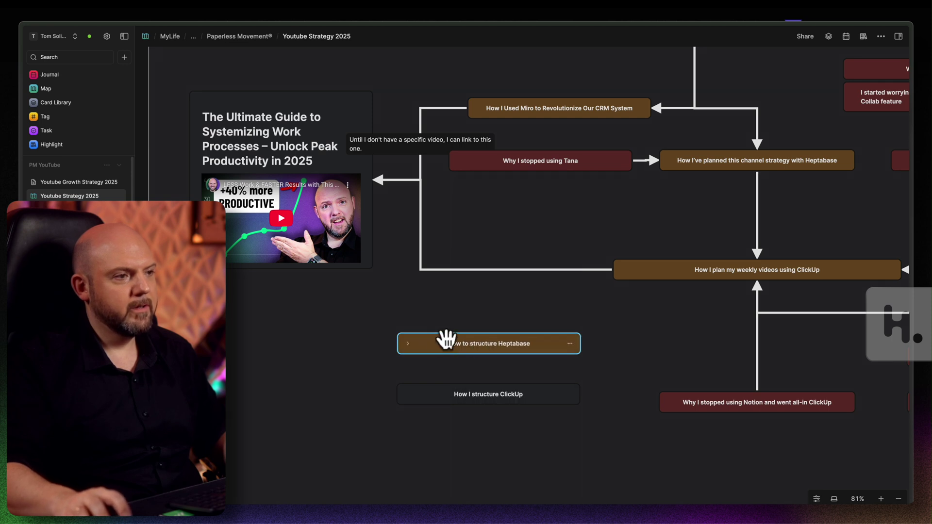
left_click(471, 344)
left_click(787, 125)
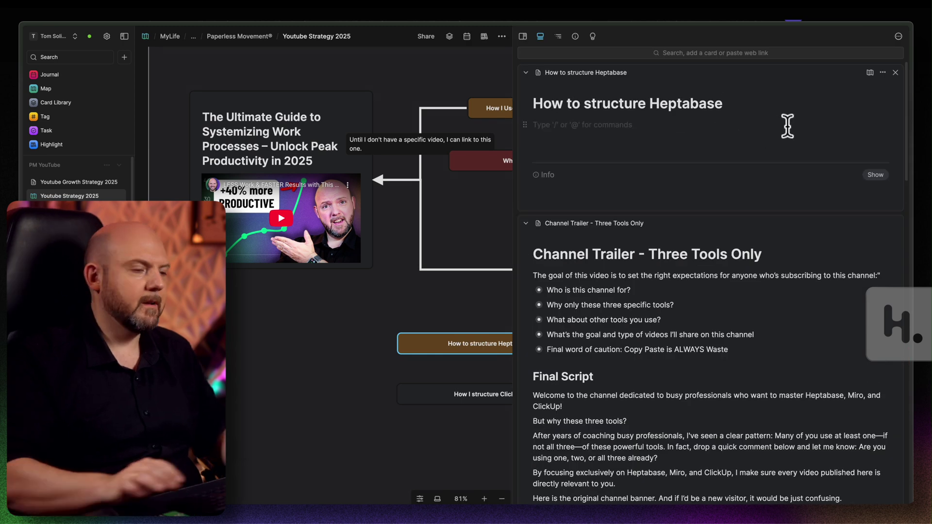
type("-")
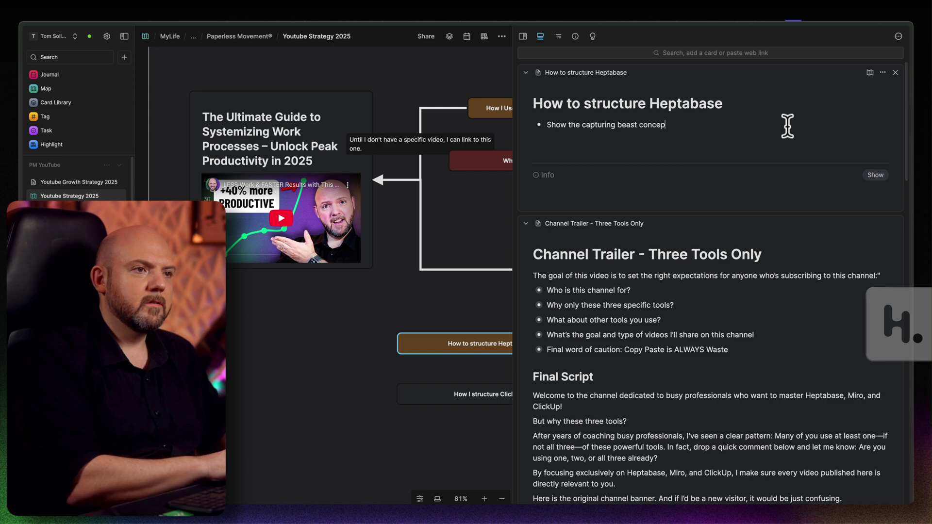
left_click(523, 36)
Add the note '- Show our Exe' to the How I structure ClickUp card
scroll(621, 331, "down", 3)
scroll(621, 331, "right", 2)
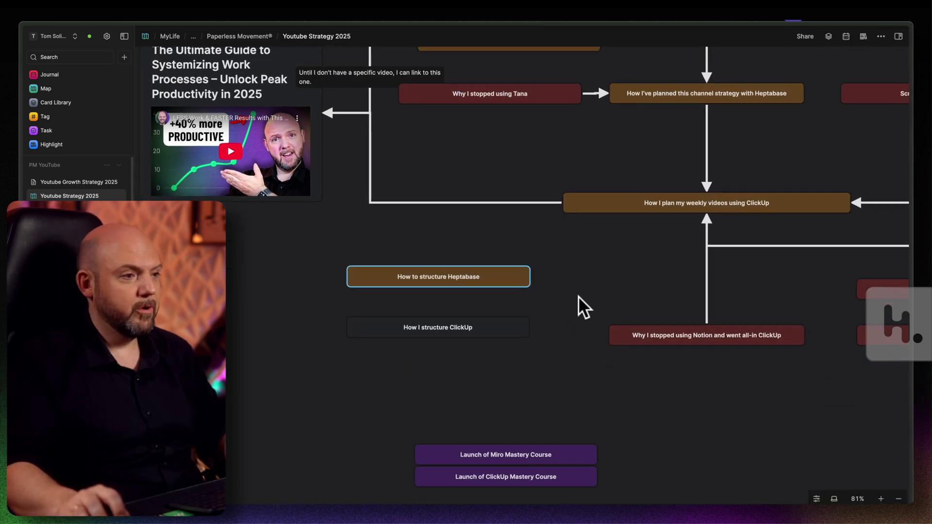
left_click(433, 329)
left_click(598, 122)
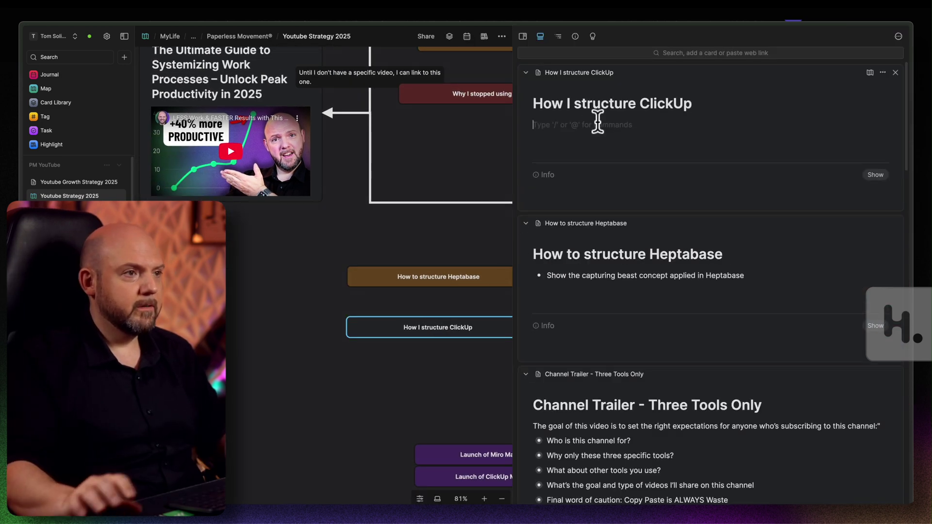
type("- Show our Execution Bea")
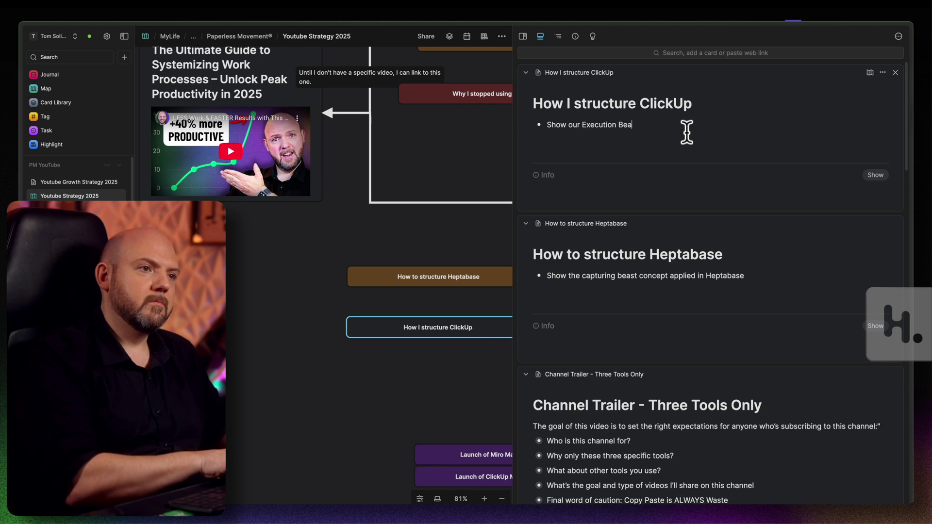
key("Escape")
Colour both the ClickUp and Heptabase cards red and centre them on the board
right_click(484, 327)
left_click(512, 227)
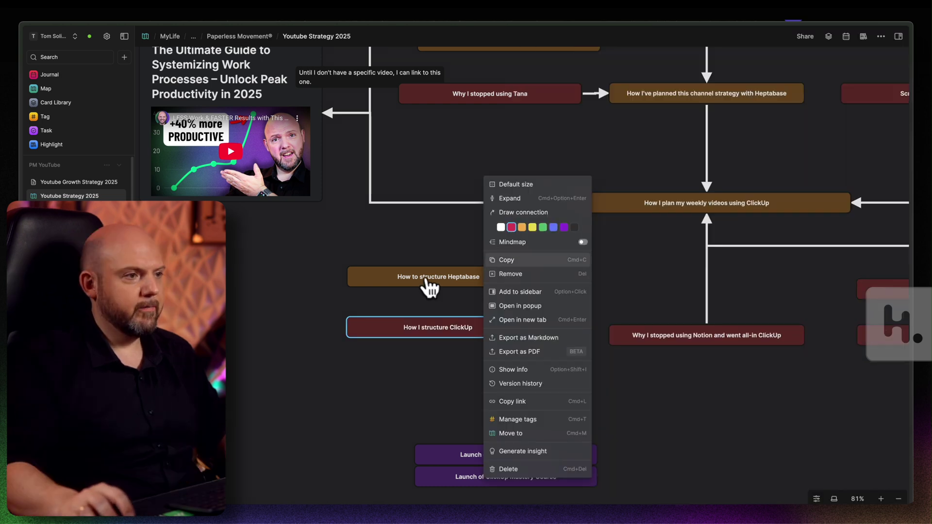
right_click(427, 282)
left_click(455, 227)
left_click_drag(581, 272, 524, 337)
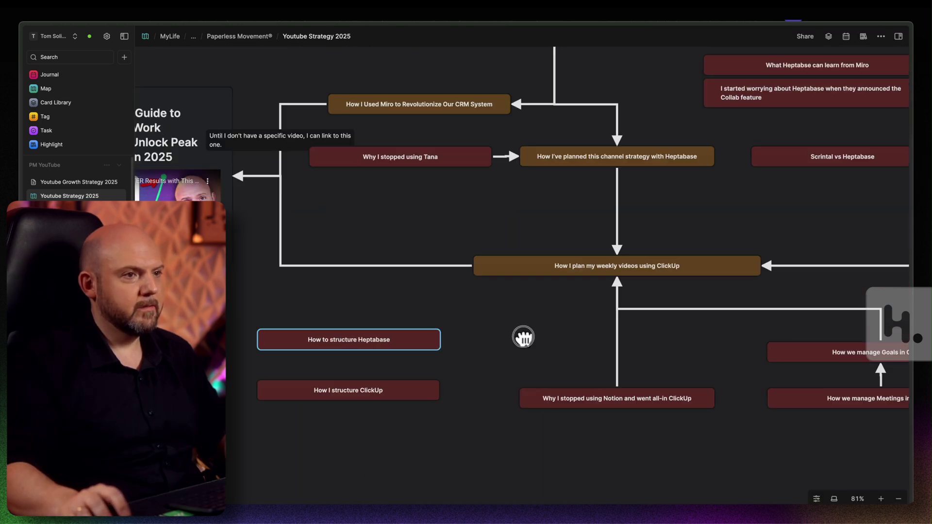
scroll(608, 323, "left", 5)
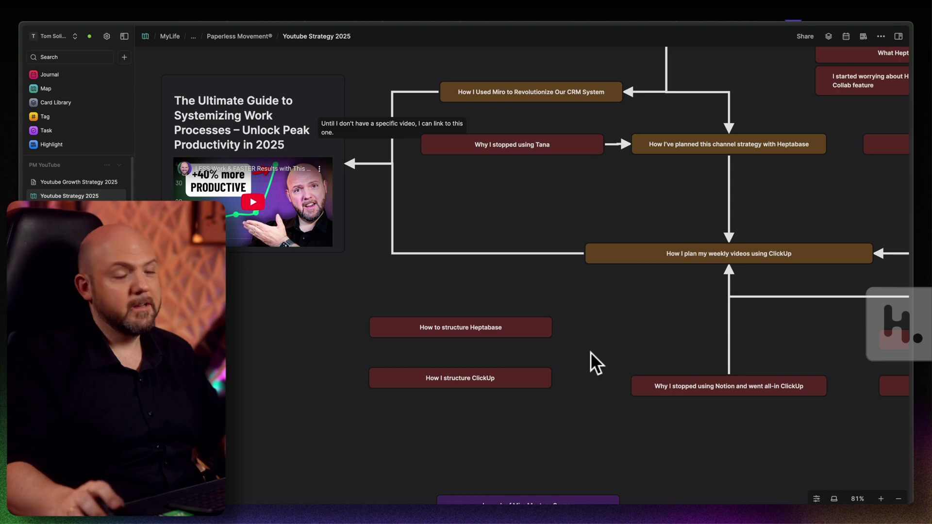
left_click_drag(587, 392, 521, 373)
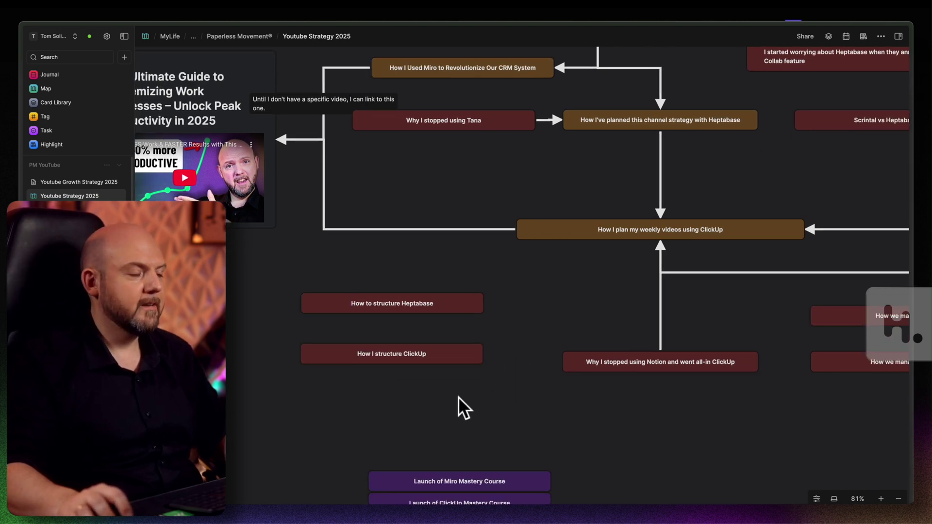
scroll(458, 397, "up", 2)
In ClickUp's YouTube Main Videos list, widen the Name column and select the Channel Trailer row
key("super+Tab")
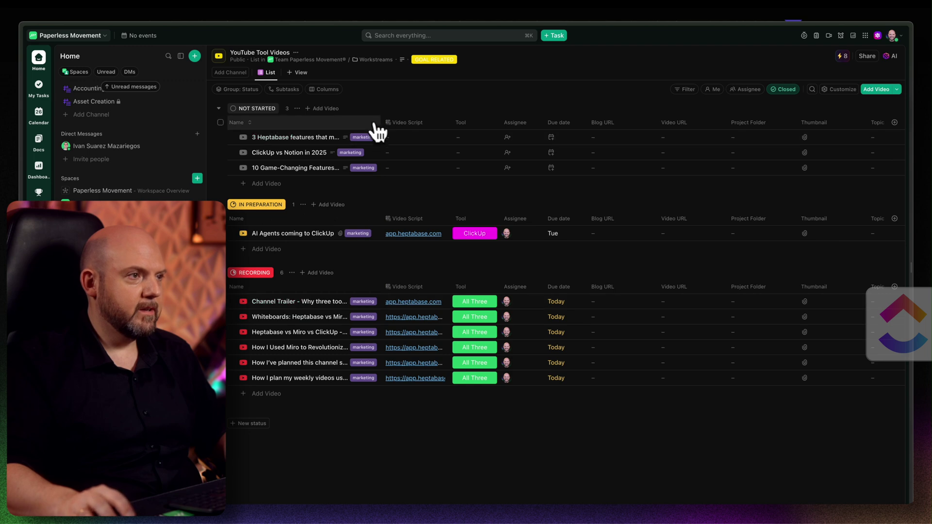
left_click_drag(380, 121, 495, 122)
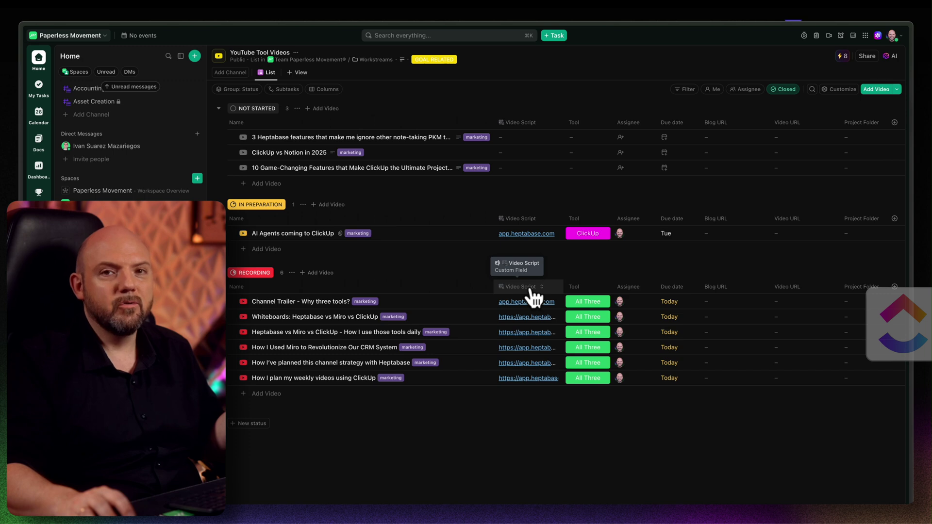
left_click(310, 303)
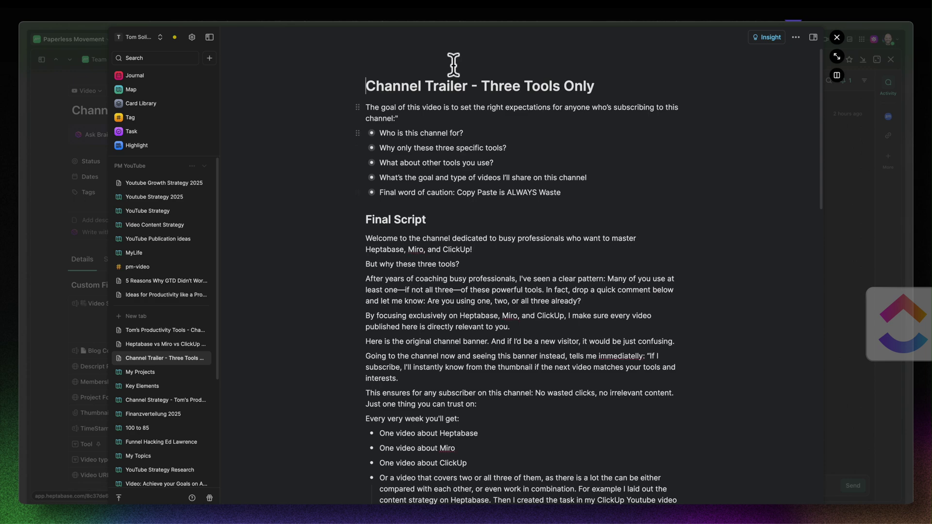
scroll(552, 388, "down", 5)
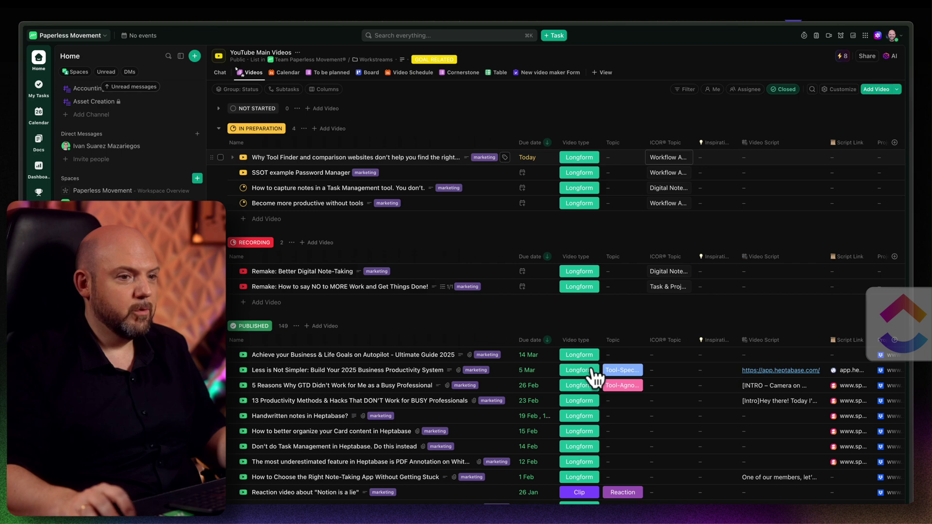
Scroll the list right and widen the External Project column to show full links
scroll(607, 377, "down", 15)
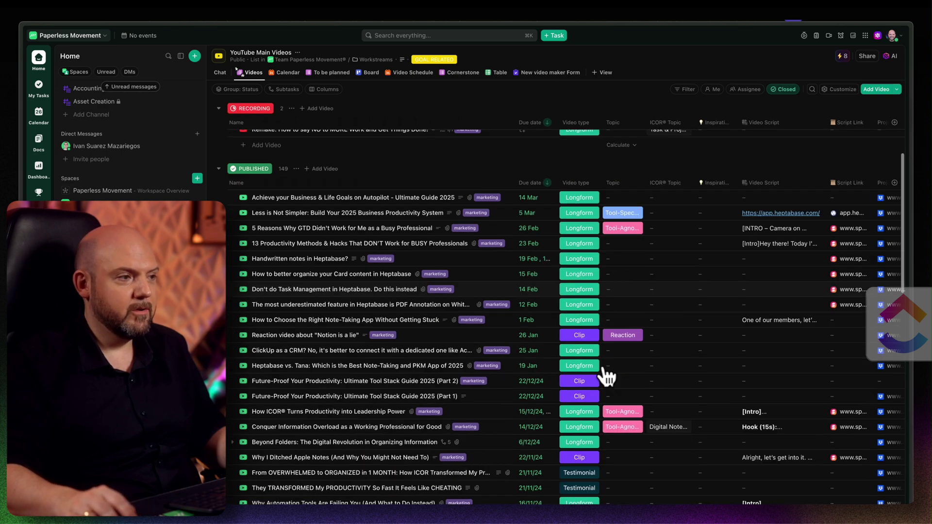
scroll(609, 380, "down", 15)
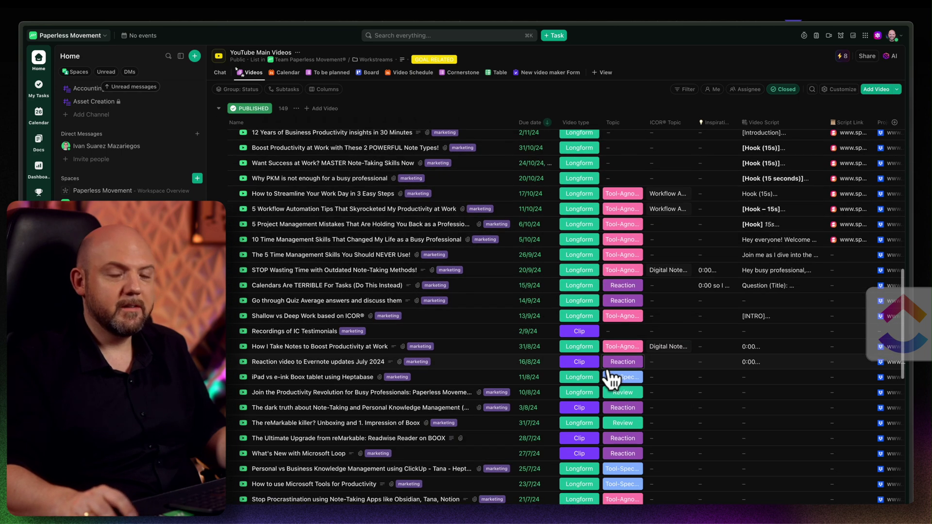
scroll(650, 389, "up", 8)
scroll(680, 396, "right", 5)
scroll(694, 400, "down", 5)
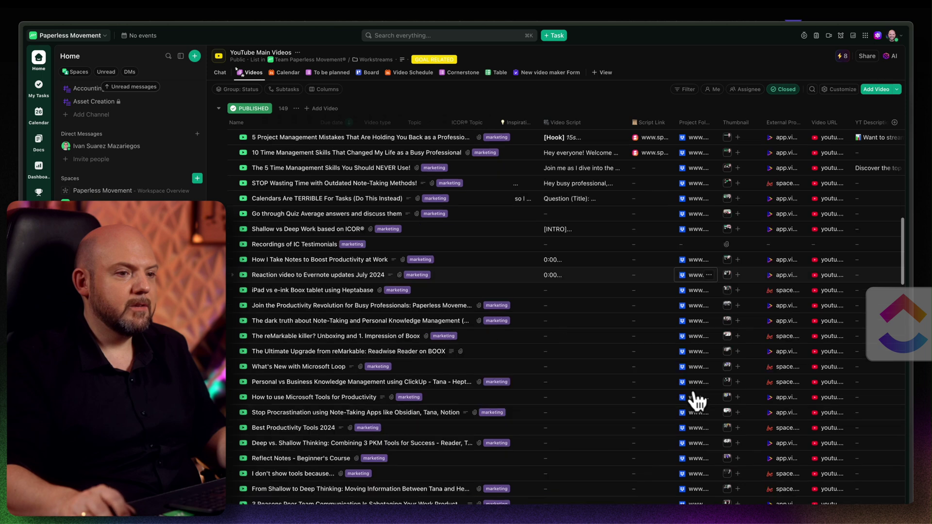
scroll(695, 401, "right", 3)
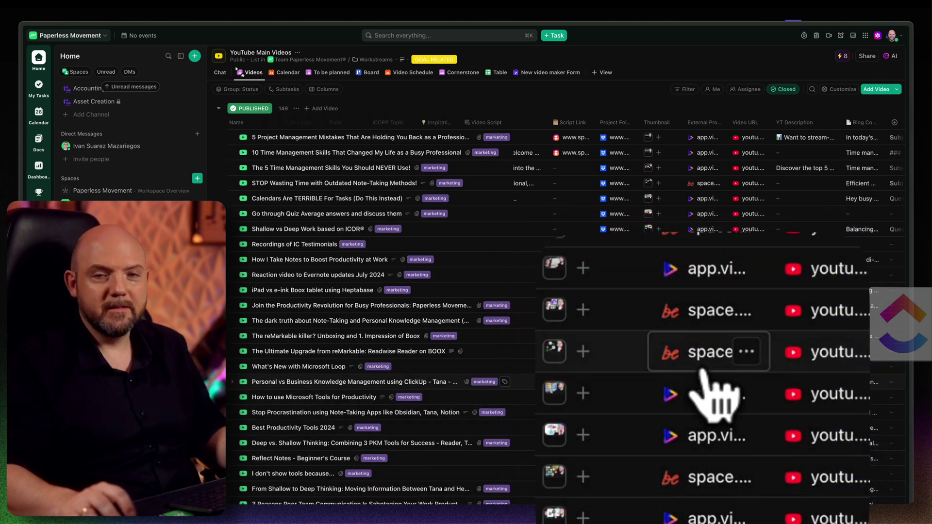
scroll(705, 394, "down", 5)
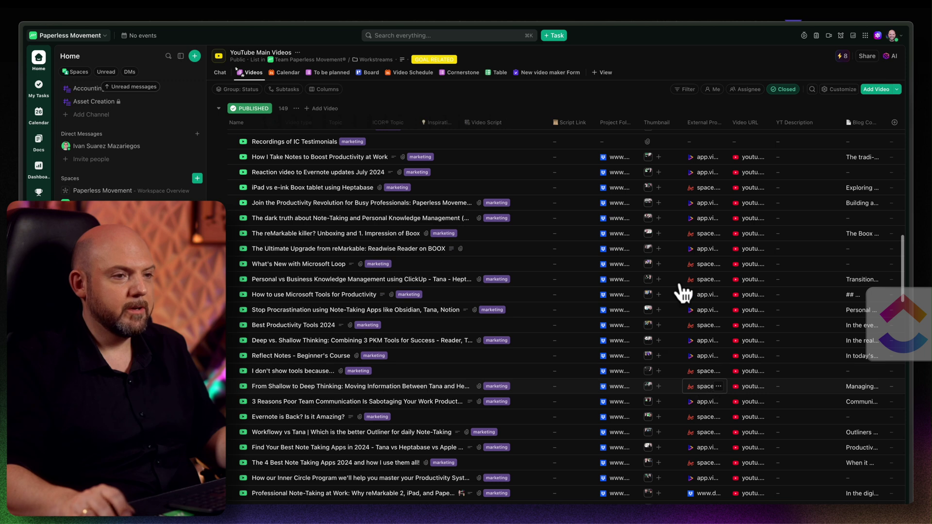
scroll(709, 264, "up", 3)
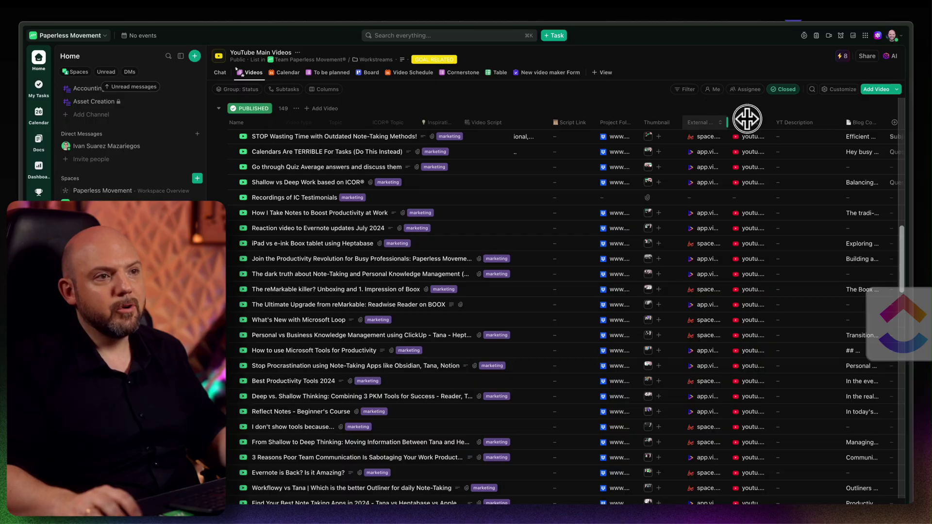
left_click_drag(747, 119, 758, 120)
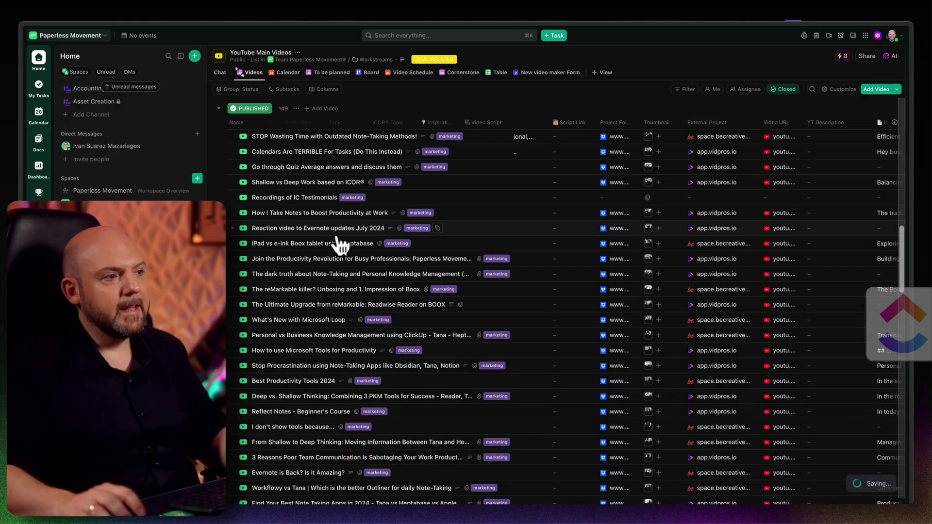
Open the iPad Boox video's external editing project page from its External Project link
left_click(244, 243)
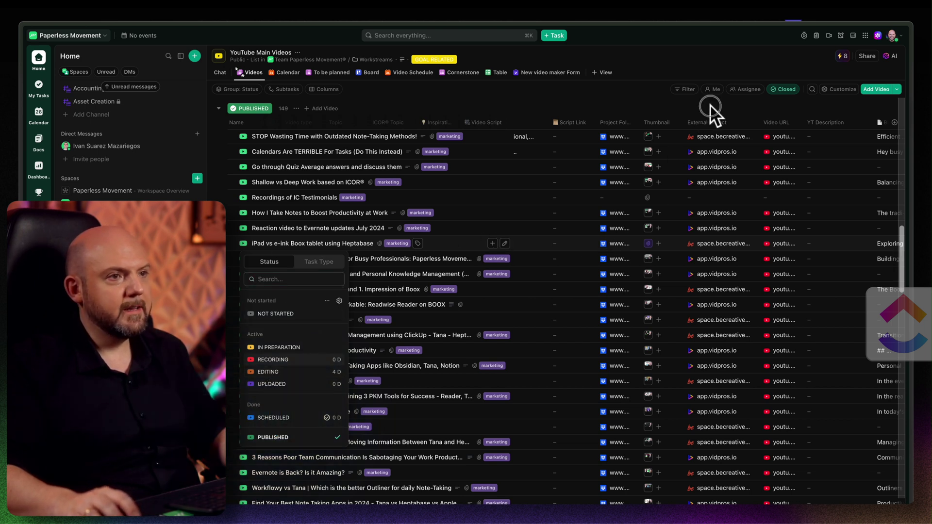
left_click(680, 213)
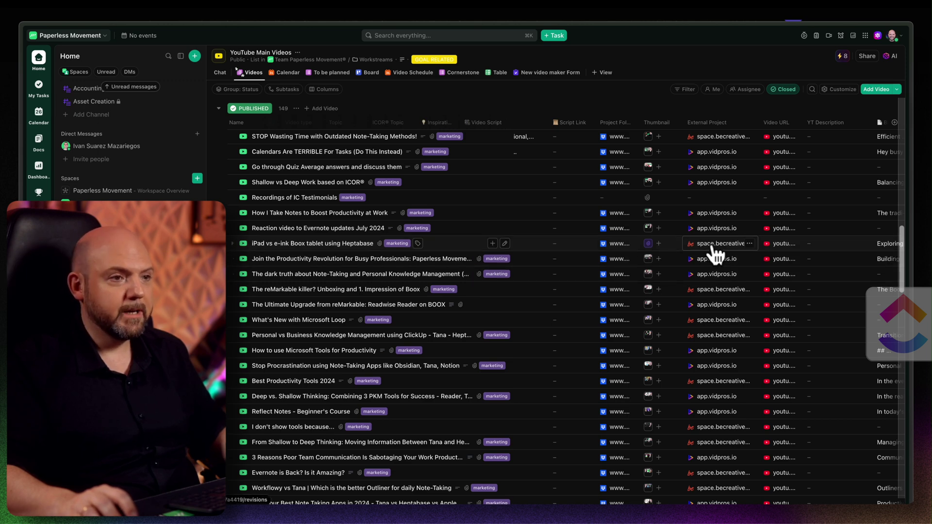
left_click(713, 246)
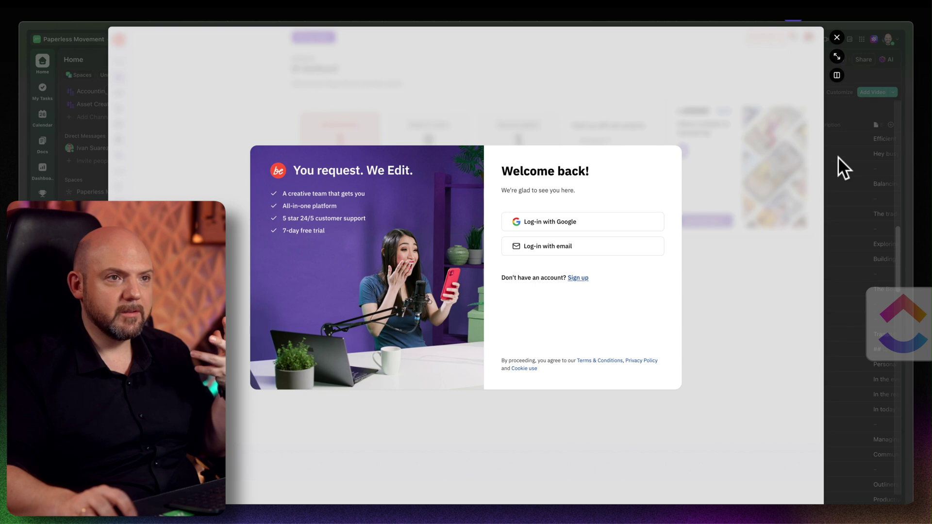
Close the login page, widen the Project Folder column and preview two videos' Dropbox footage folders, including reMarkable
left_click(856, 157)
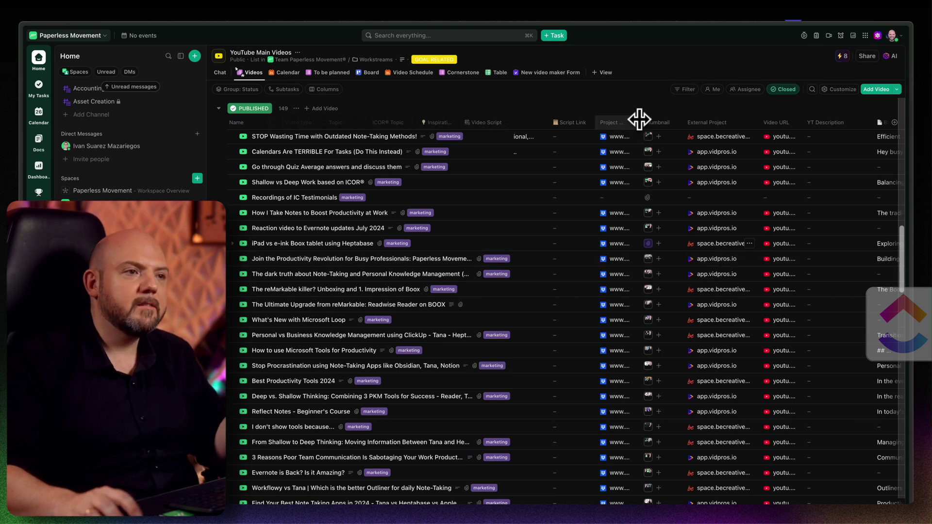
left_click_drag(683, 125, 684, 125)
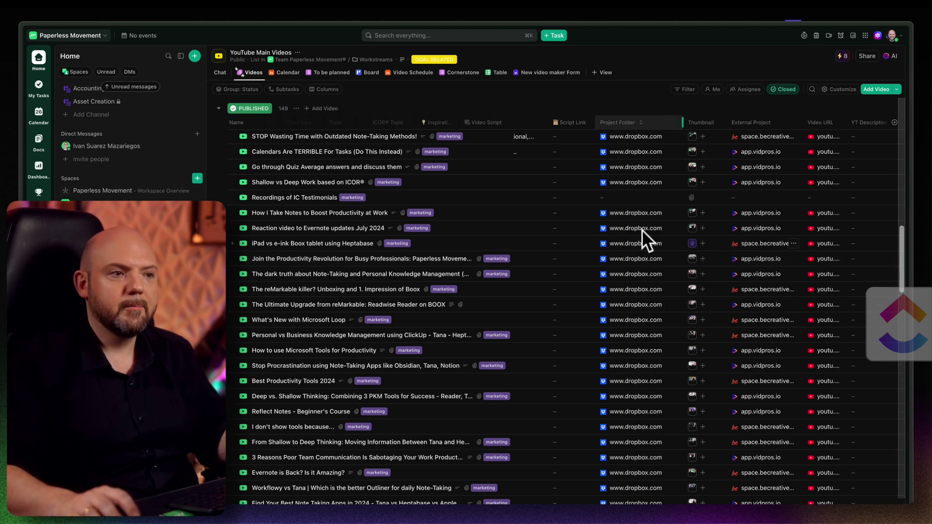
left_click(634, 290)
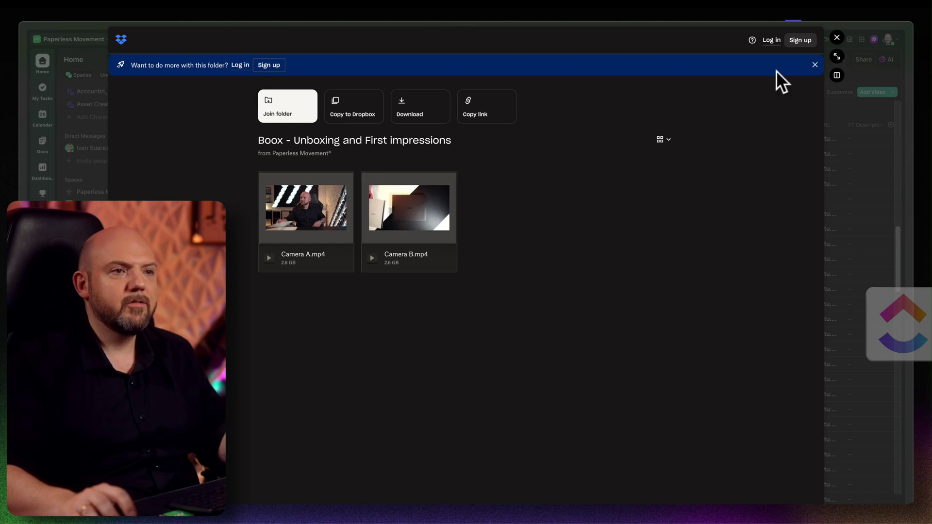
left_click(837, 37)
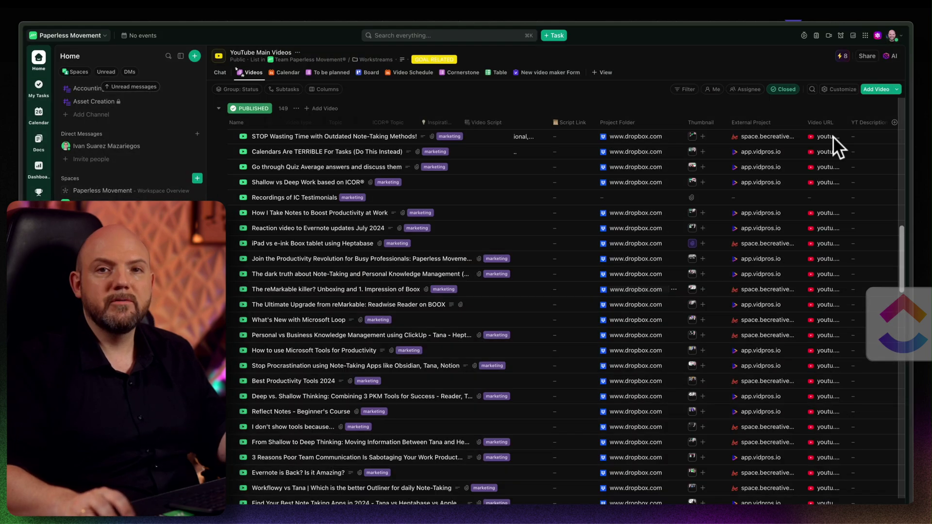
left_click(635, 274)
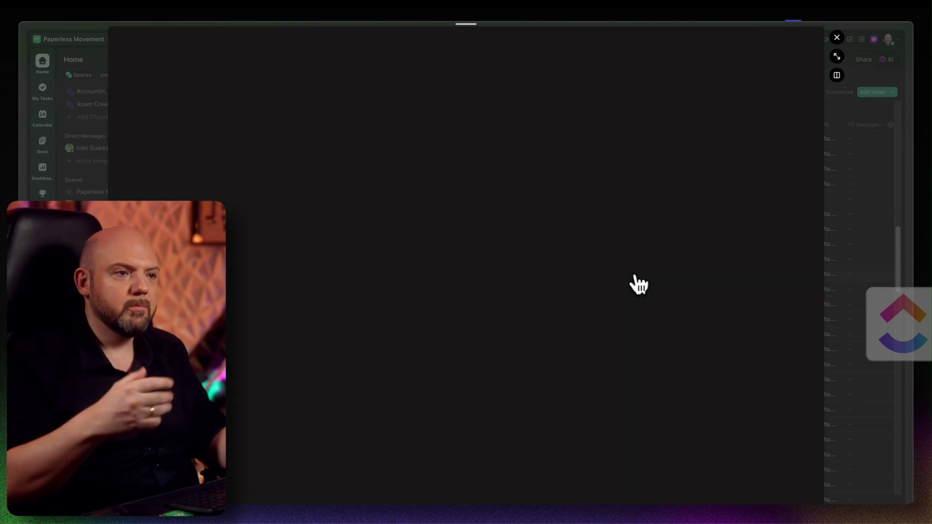
left_click(837, 37)
scroll(770, 253, "right", 3)
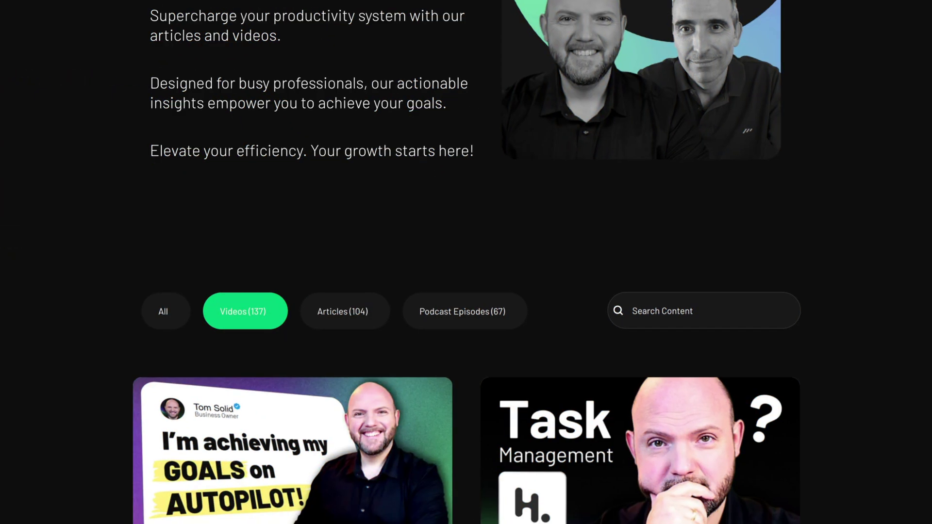
Scroll down the Paperless Movement homepage past the video cards into the community feed
scroll(466, 279, "down", 8)
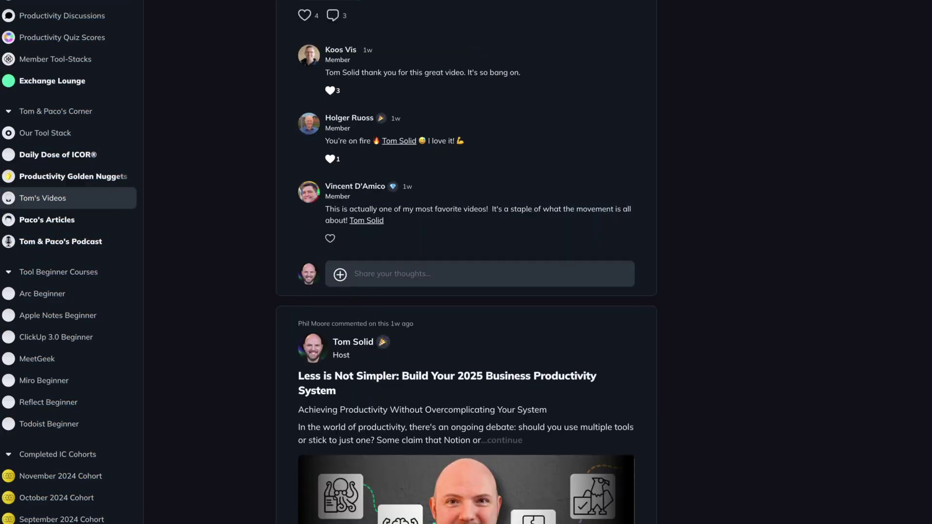
scroll(467, 263, "down", 5)
scroll(466, 263, "down", 13)
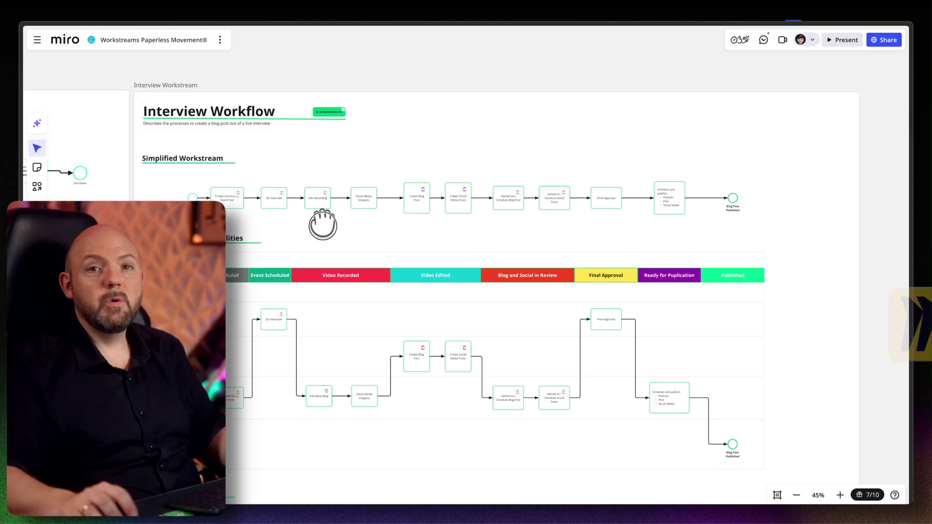
Pan the Miro board to centre the Interview Workflow frame with its simplified workstream
left_click_drag(323, 225, 323, 204)
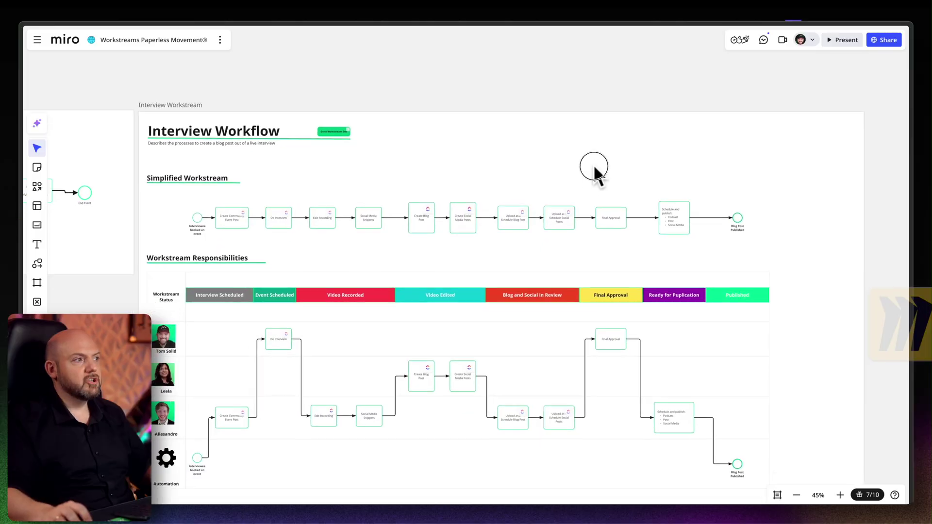
scroll(454, 299, "up", 3)
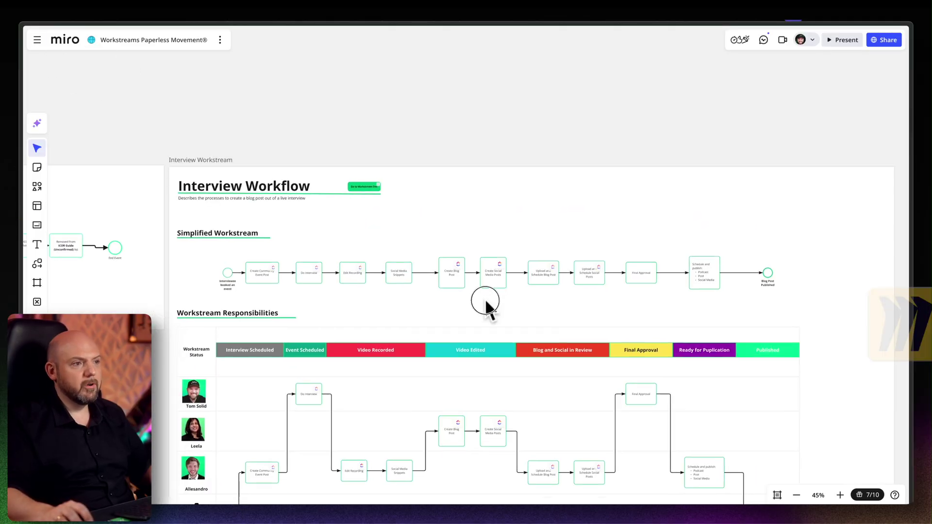
Zoom in to 114% and pan along the Simplified Workstream to Blog Post Published
scroll(364, 301, "up", 4)
scroll(364, 294, "up", 3)
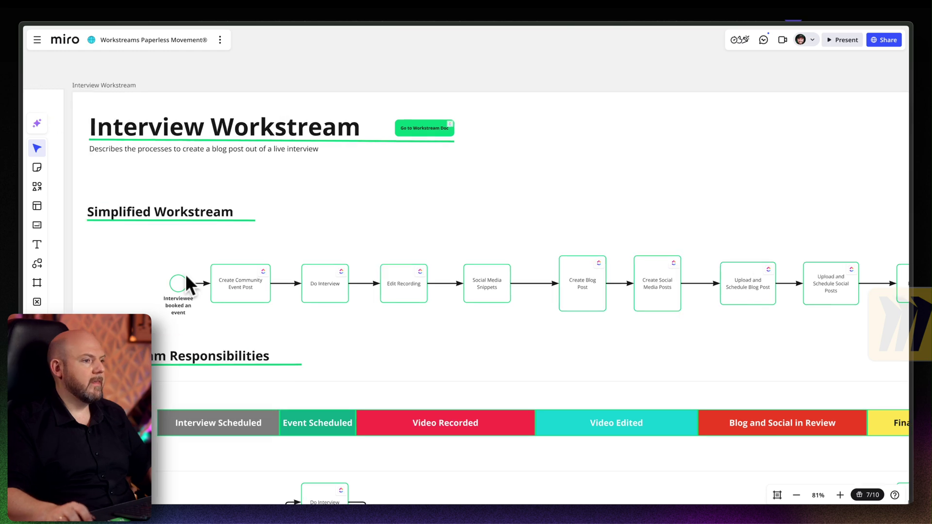
scroll(187, 279, "up", 4)
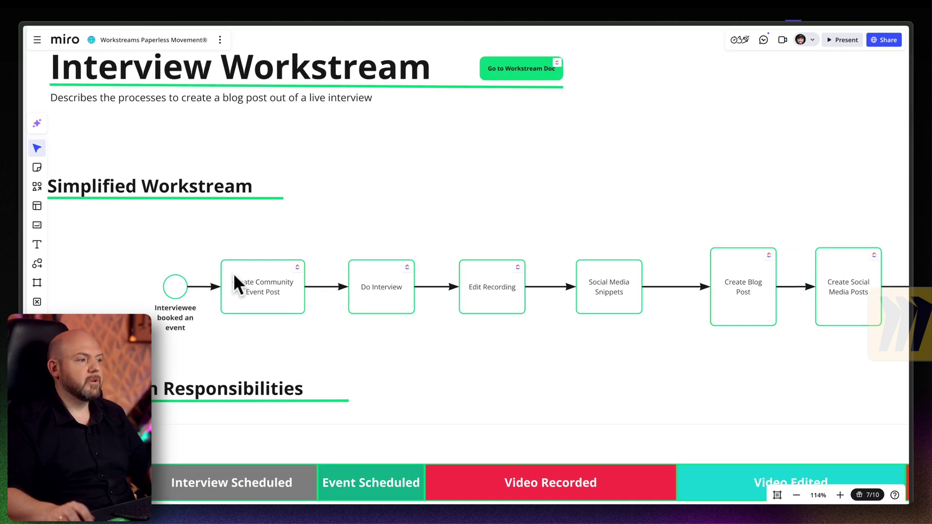
scroll(333, 354, "right", 2)
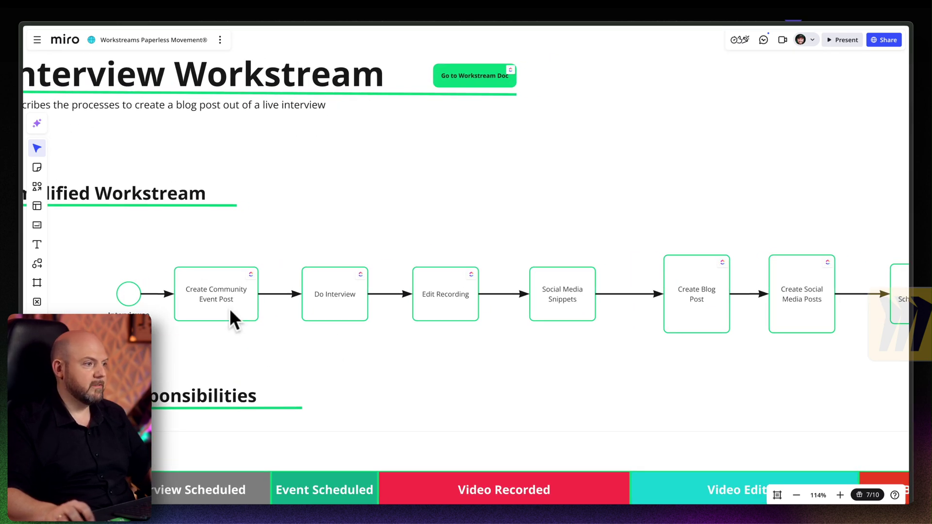
scroll(453, 304, "right", 5)
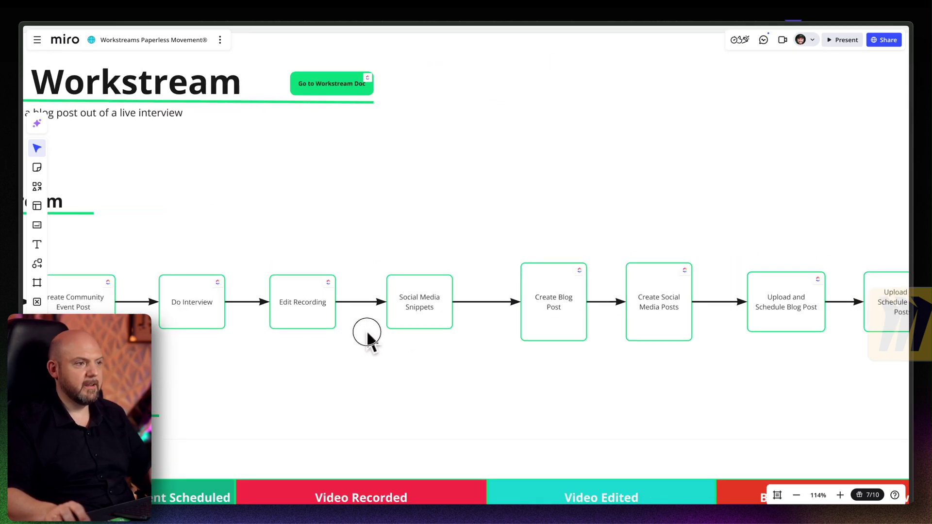
scroll(360, 315, "right", 5)
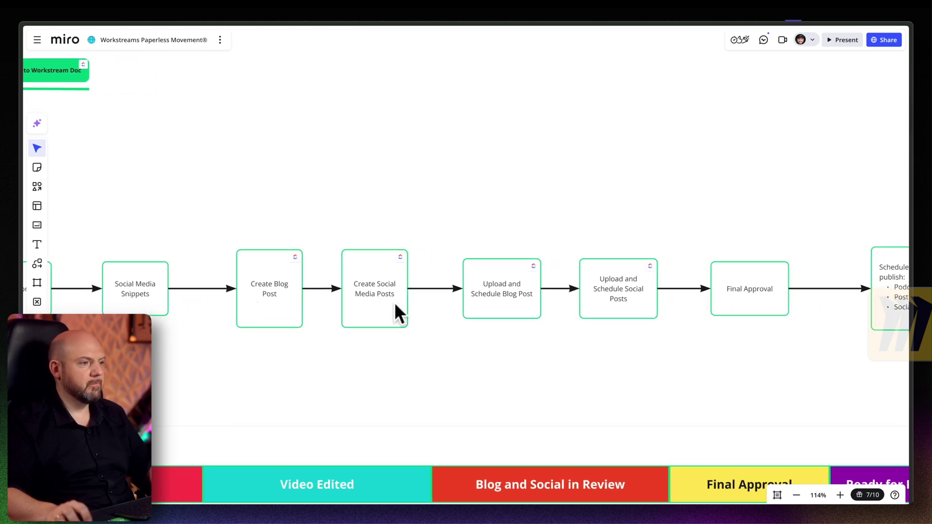
left_click_drag(484, 339, 341, 335)
scroll(349, 290, "right", 4)
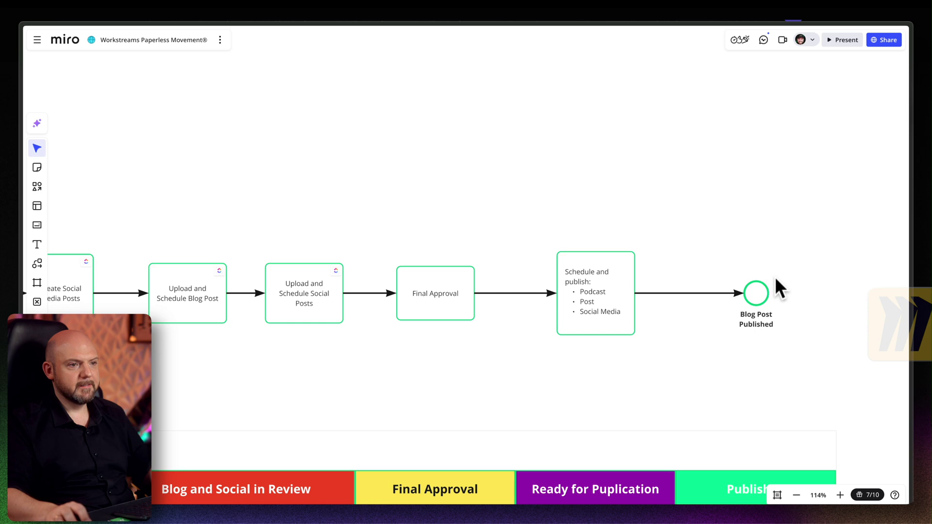
Zoom out to 71% onto the Workstream Responsibilities swimlanes
scroll(669, 362, "down", 3)
left_click_drag(666, 360, 520, 345)
scroll(520, 340, "down", 2)
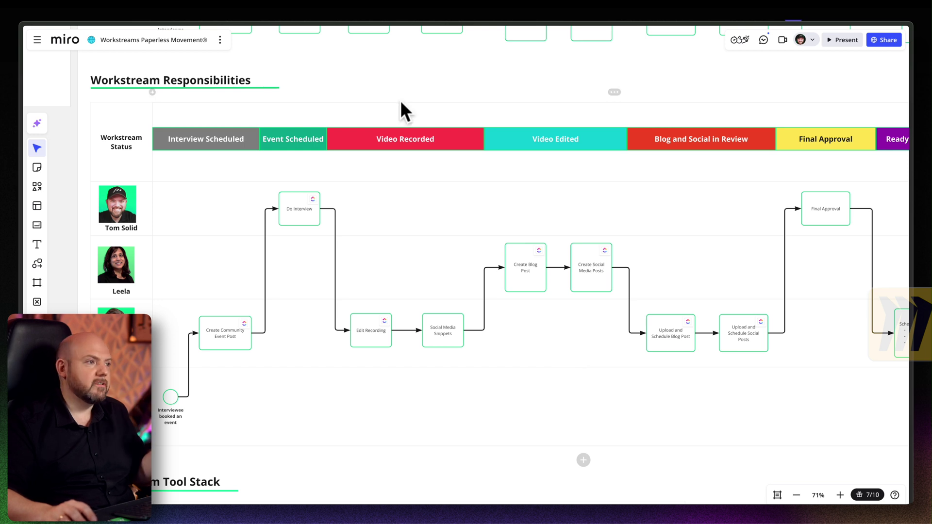
scroll(284, 238, "up", 5)
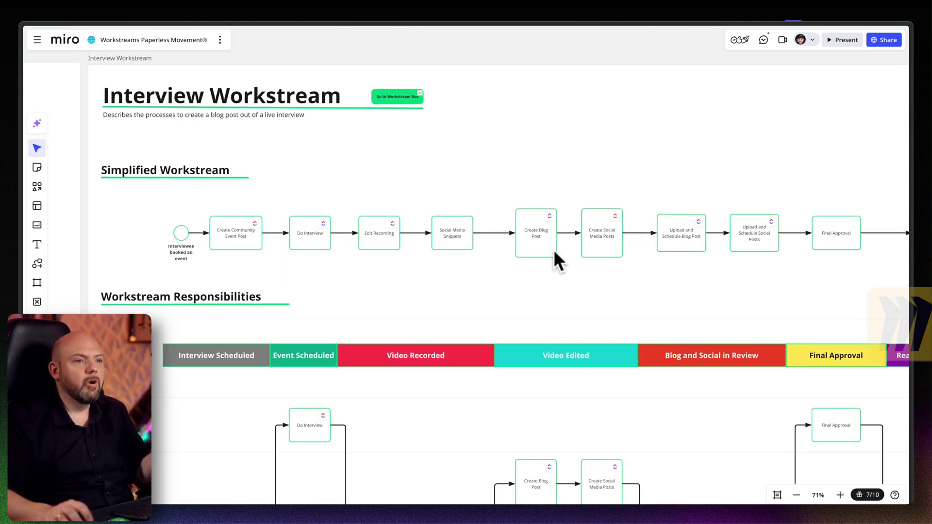
scroll(556, 316, "down", 4)
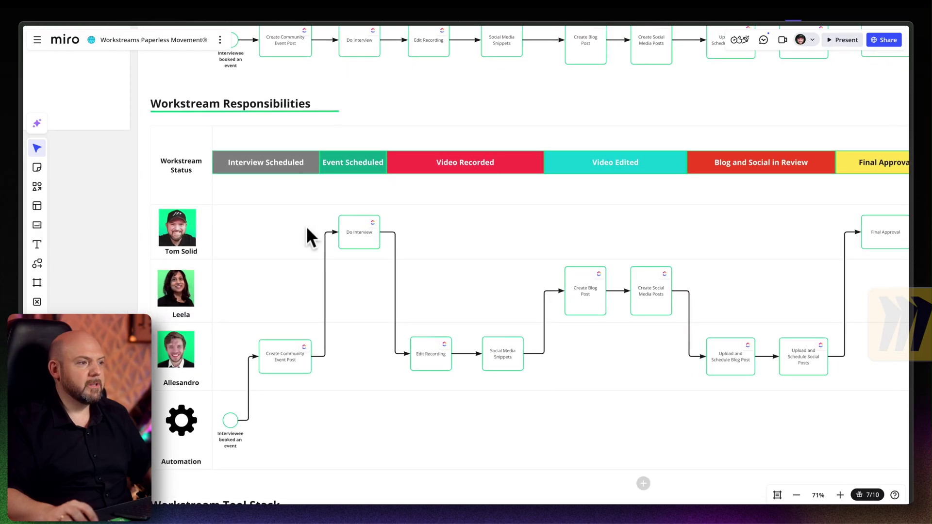
left_click(359, 245)
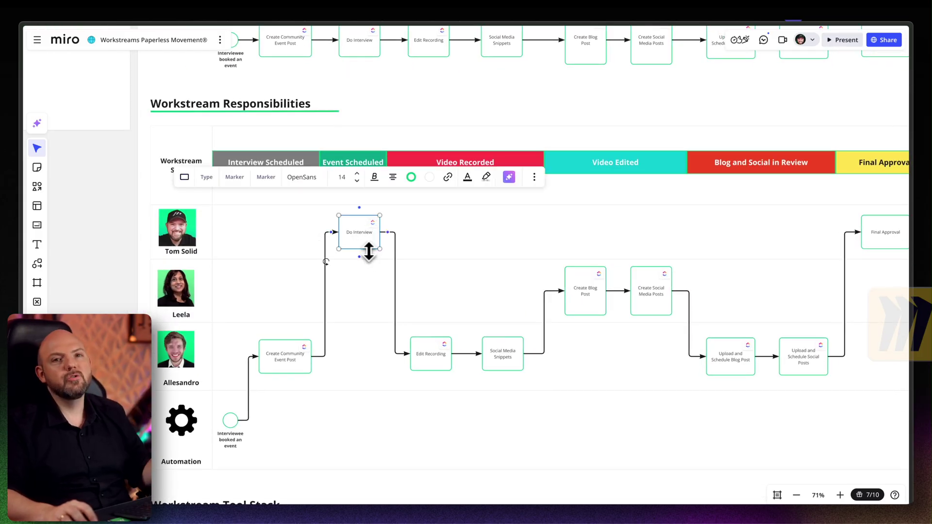
scroll(402, 240, "right", 5)
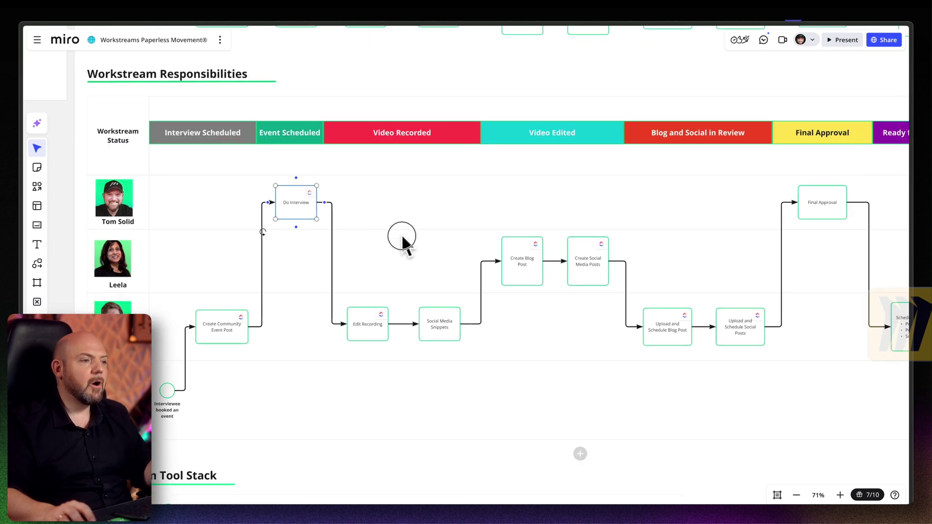
left_click_drag(359, 229, 337, 215)
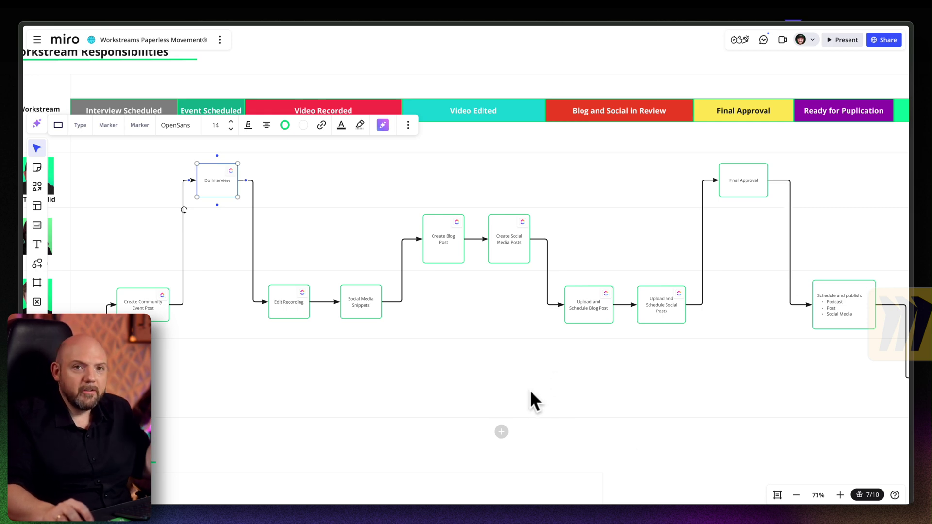
left_click_drag(530, 392, 483, 385)
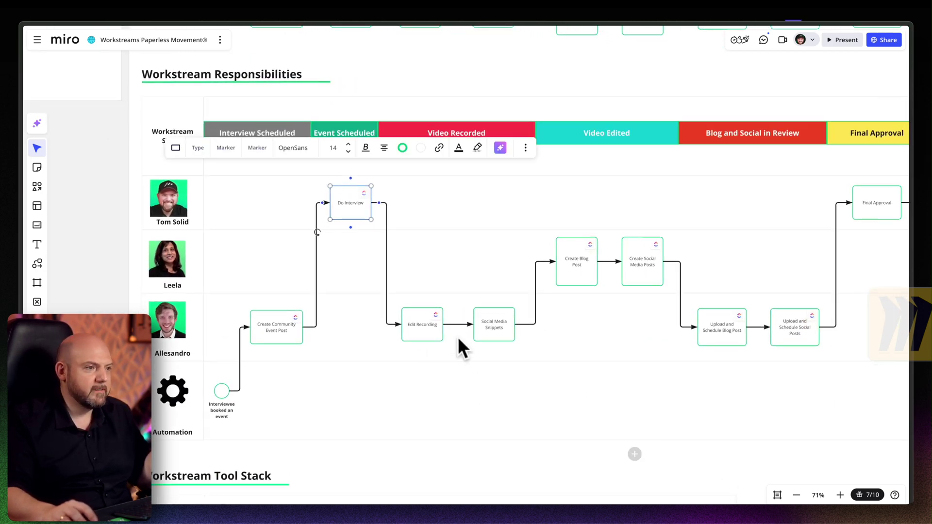
left_click_drag(655, 258, 584, 327)
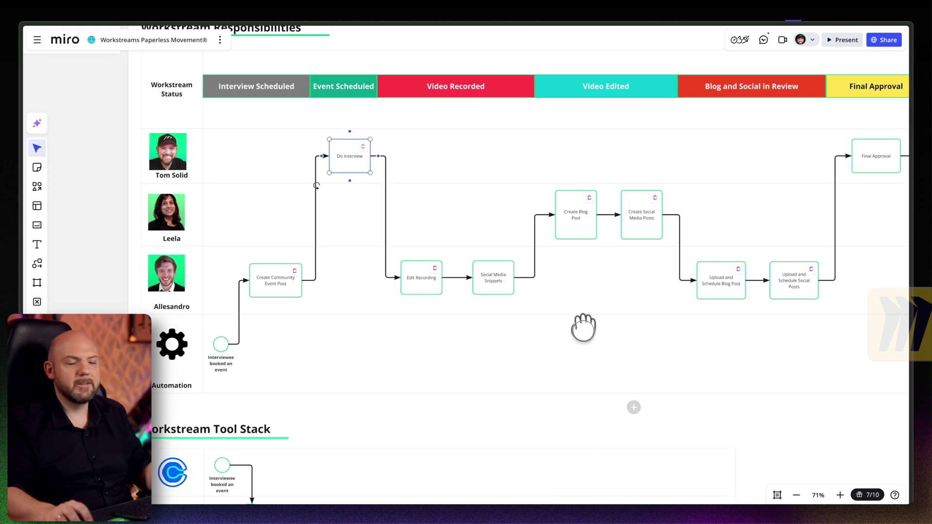
scroll(331, 170, "up", 3)
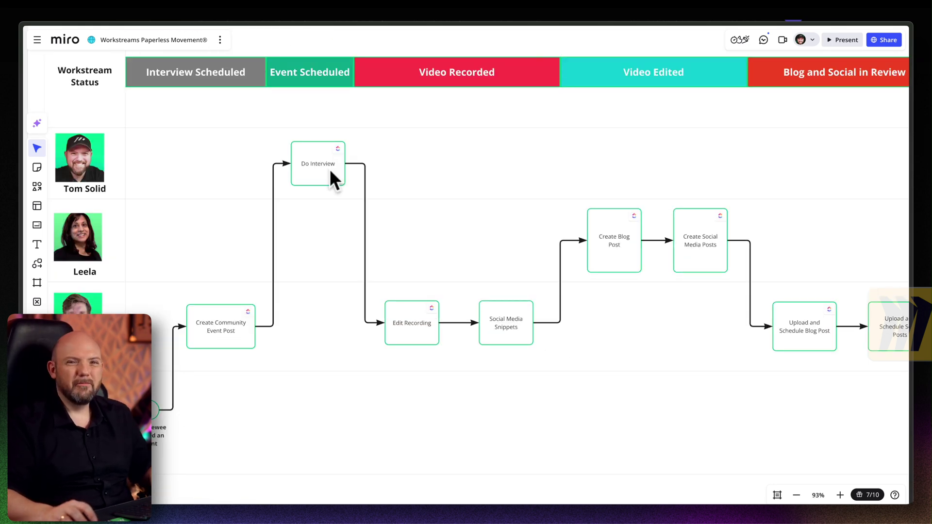
left_click_drag(386, 184, 433, 206)
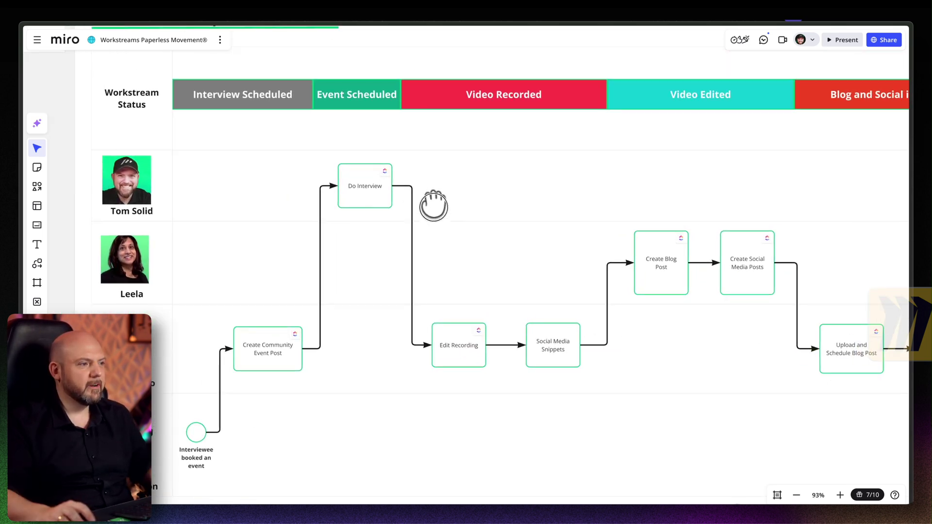
scroll(323, 247, "up", 5)
scroll(520, 183, "down", 10)
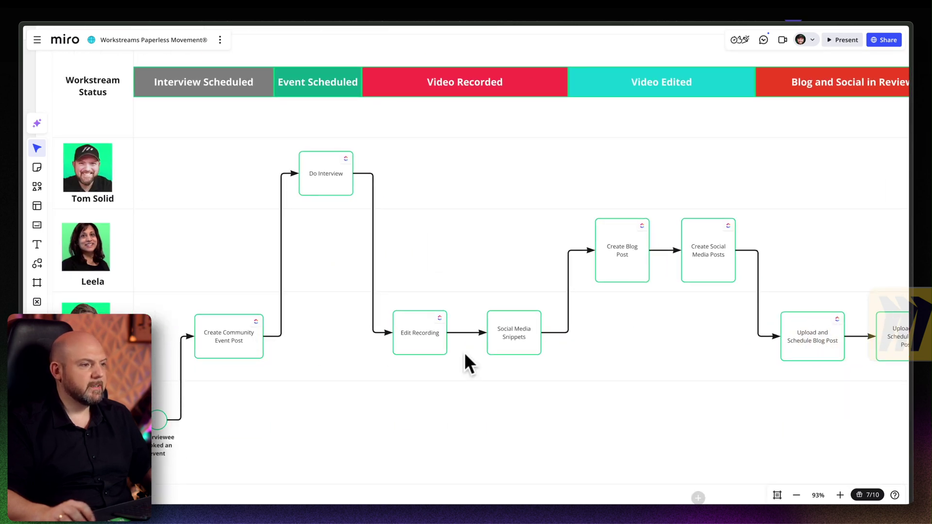
scroll(659, 176, "down", 5)
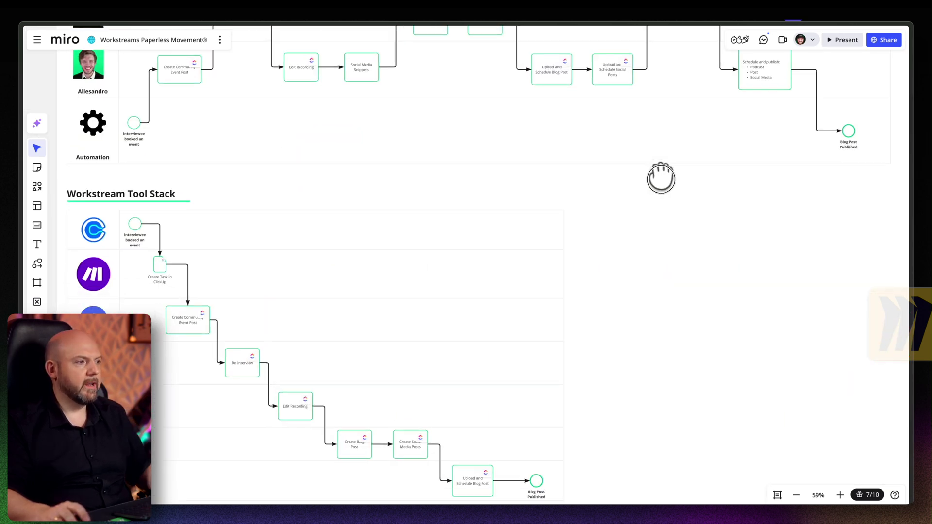
left_click_drag(632, 330, 785, 308)
scroll(506, 312, "up", 5)
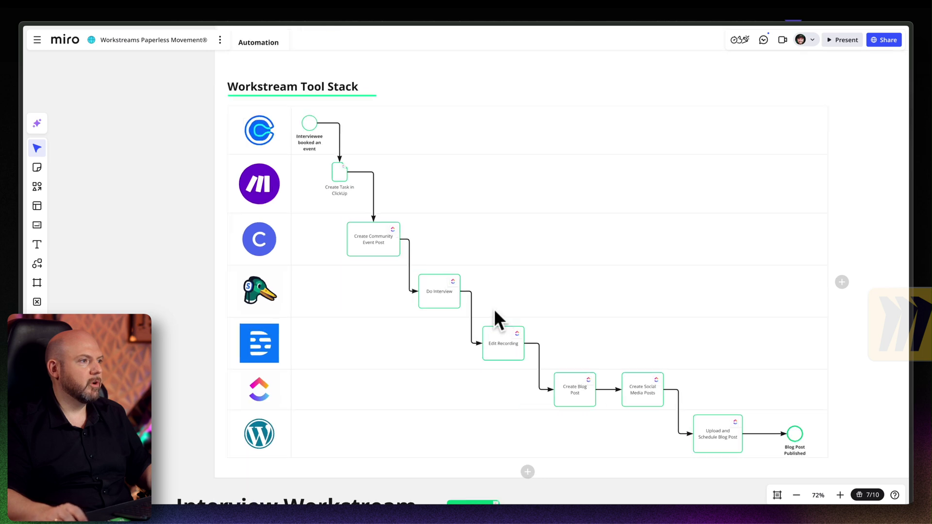
scroll(689, 474, "down", 8)
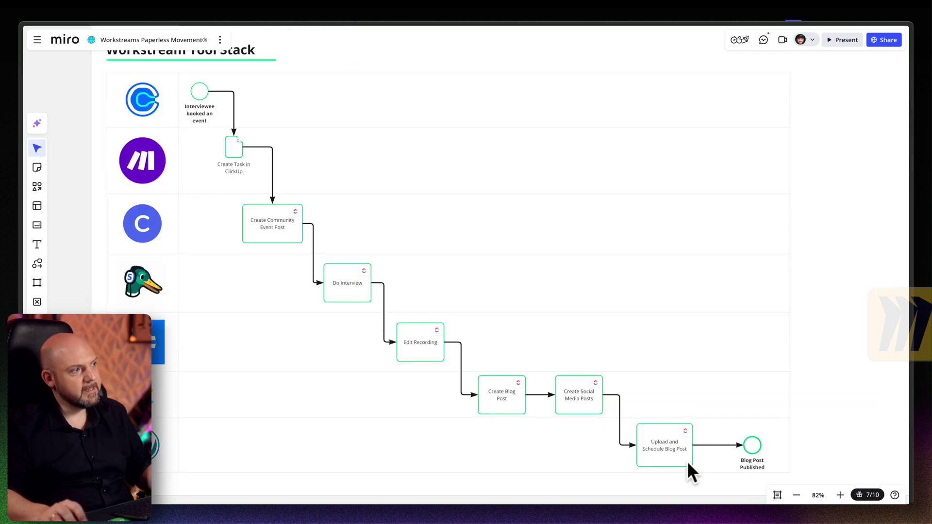
scroll(482, 282, "up", 2)
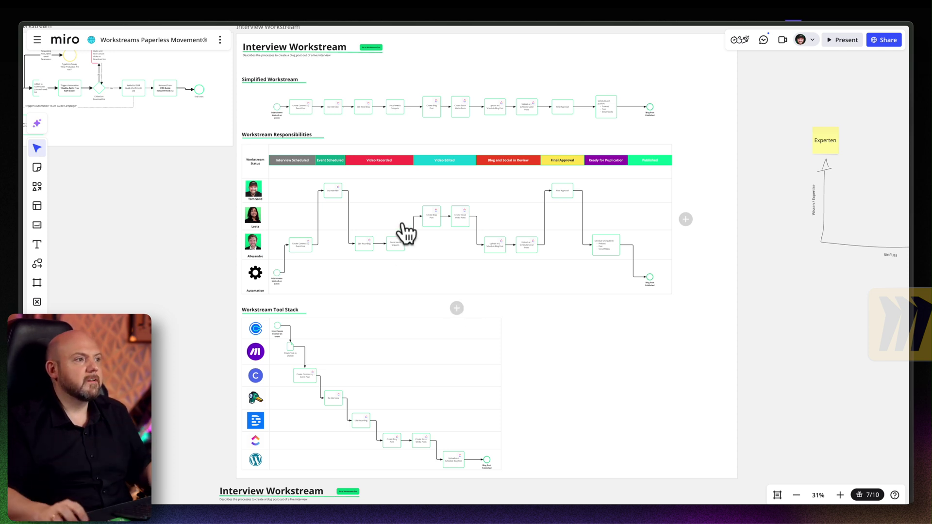
scroll(438, 223, "up", 10)
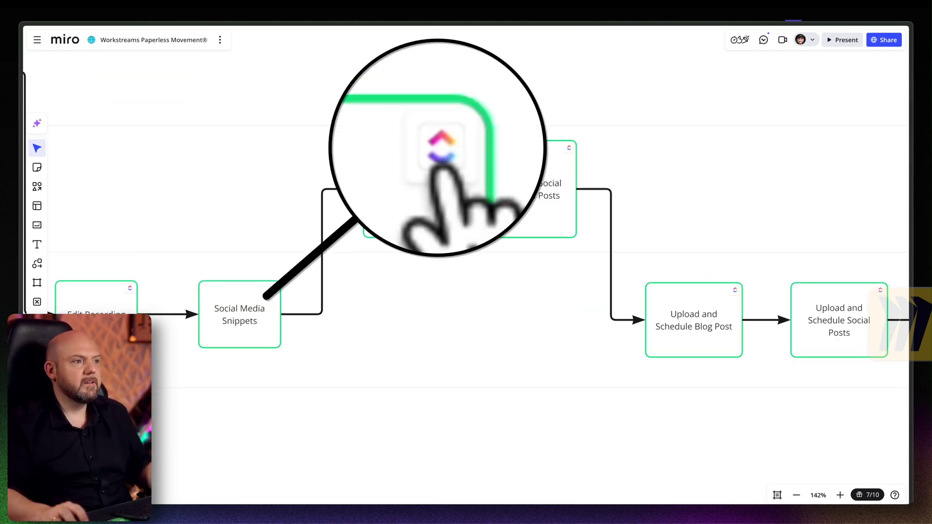
left_click_drag(281, 162, 529, 162)
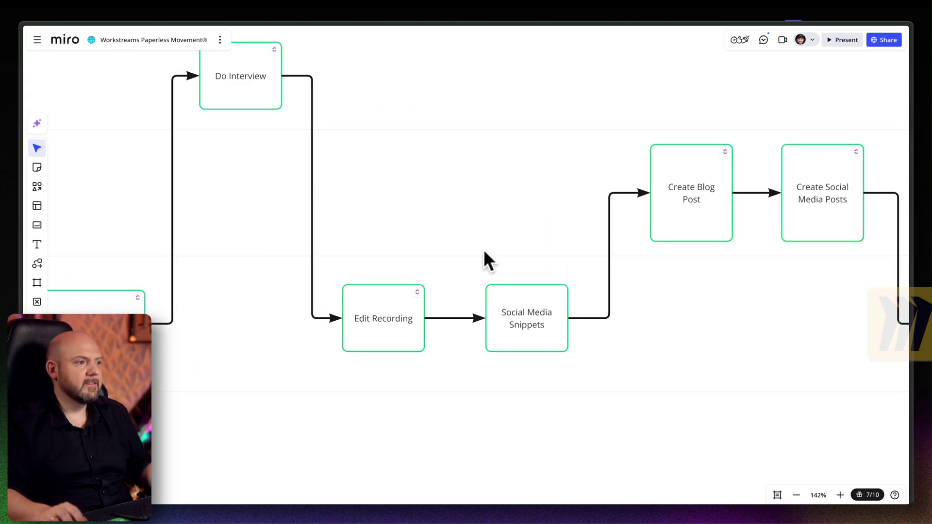
scroll(483, 250, "down", 3)
scroll(484, 250, "down", 5)
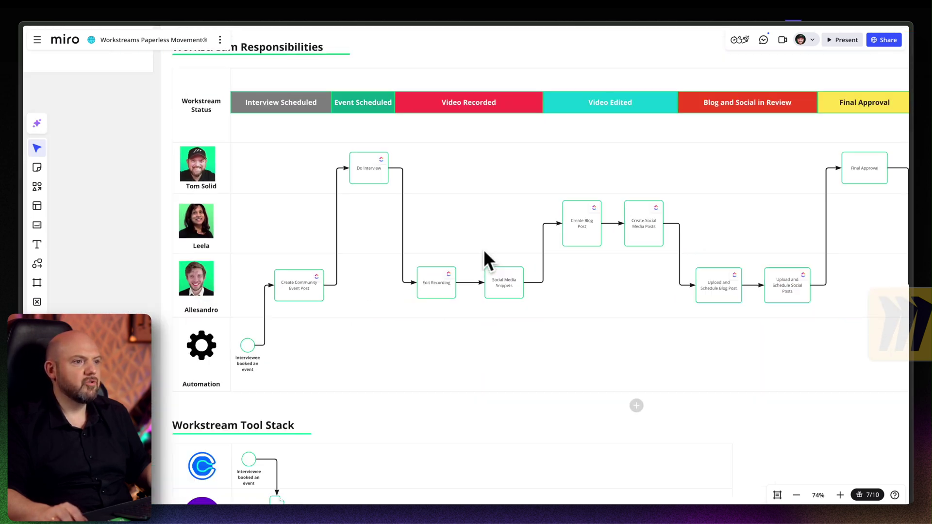
left_click_drag(519, 190, 422, 276)
left_click(431, 282)
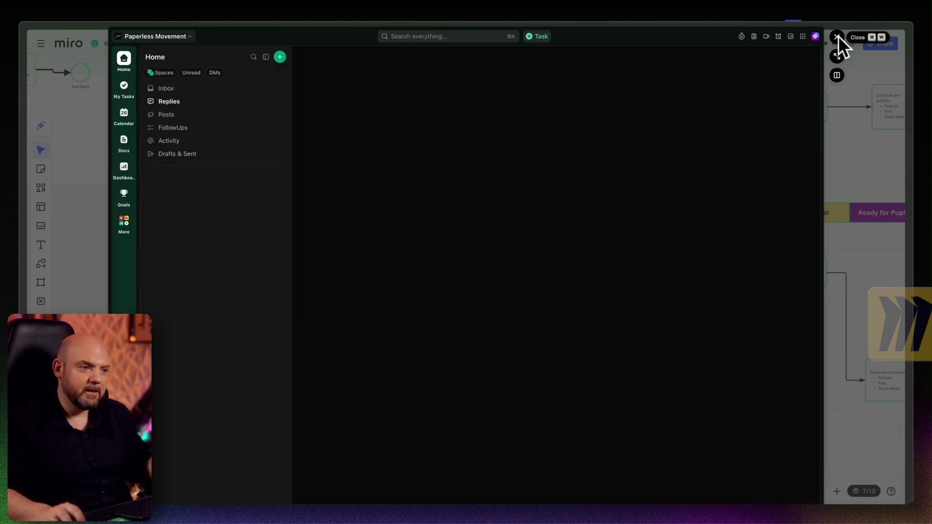
left_click(837, 37)
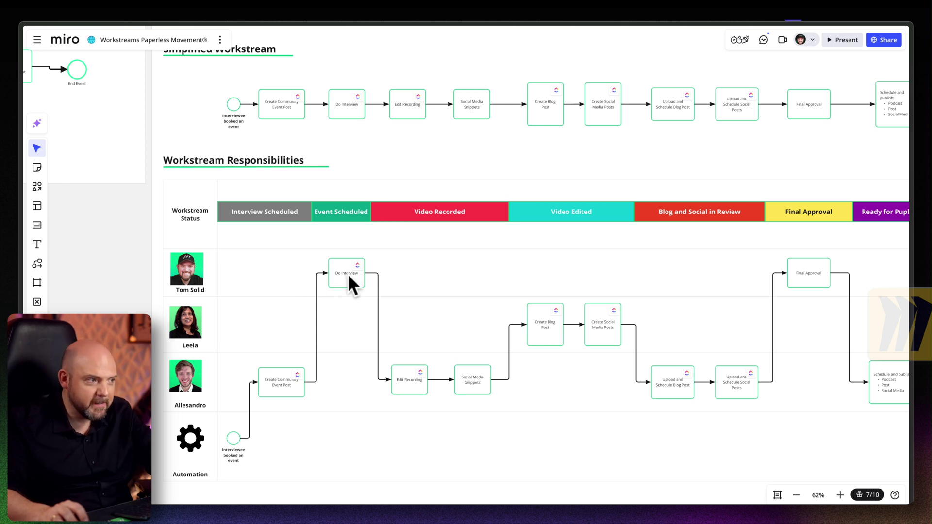
scroll(347, 273, "right", 3)
left_click(596, 450)
left_click(578, 444)
left_click(515, 289)
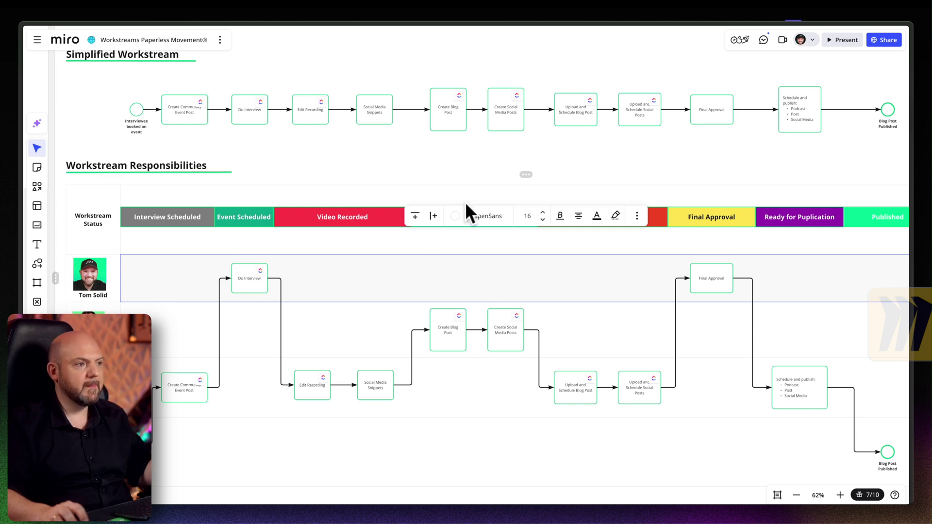
left_click(487, 184)
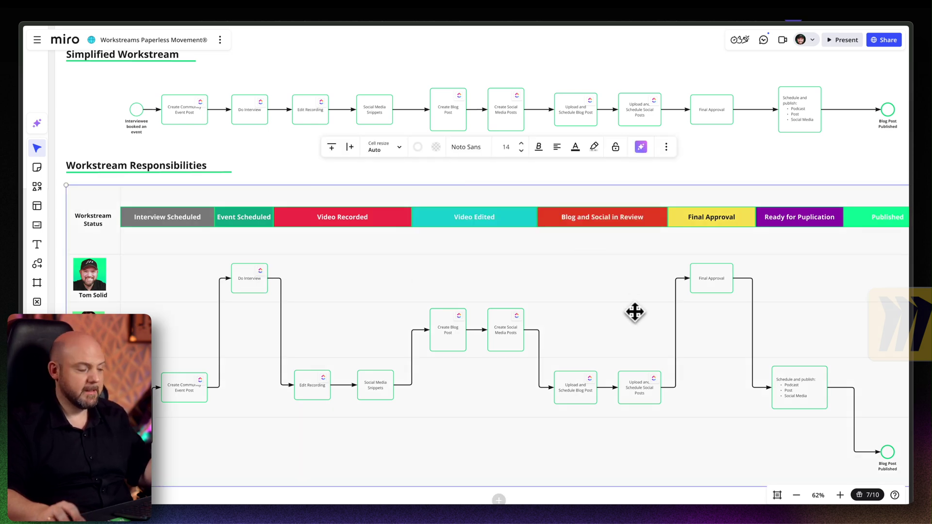
scroll(635, 312, "down", 5)
left_click_drag(633, 311, 473, 296)
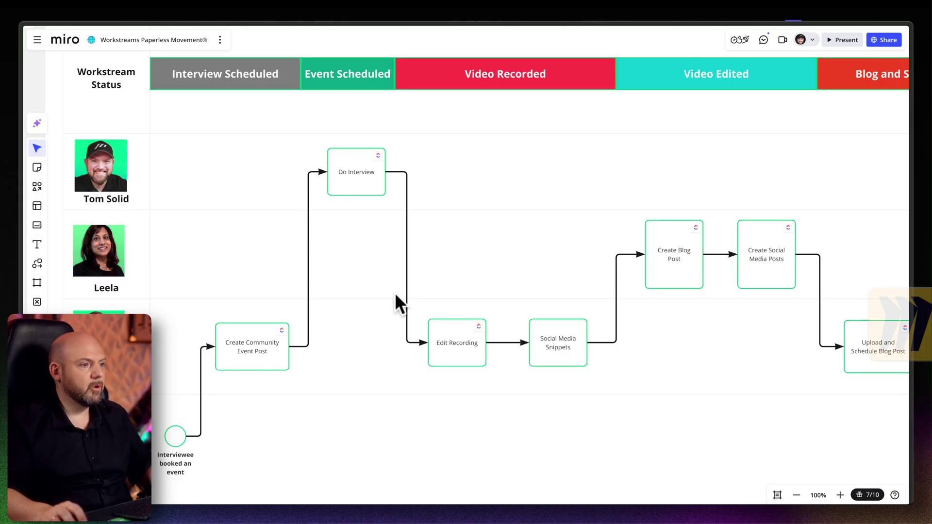
scroll(782, 314, "right", 3)
scroll(781, 314, "down", 2)
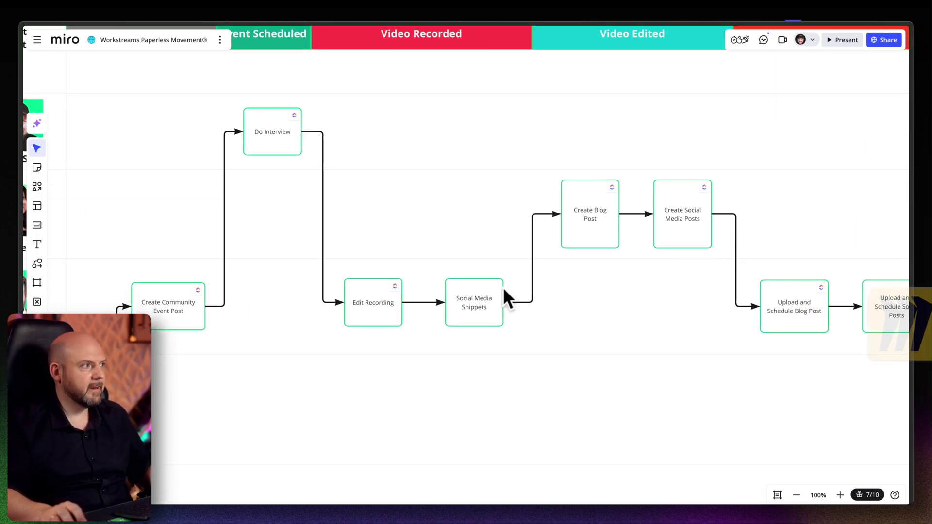
Switch to ClickUp and show a video row's status choices in the YouTube Tool Videos list
key("alt+Tab")
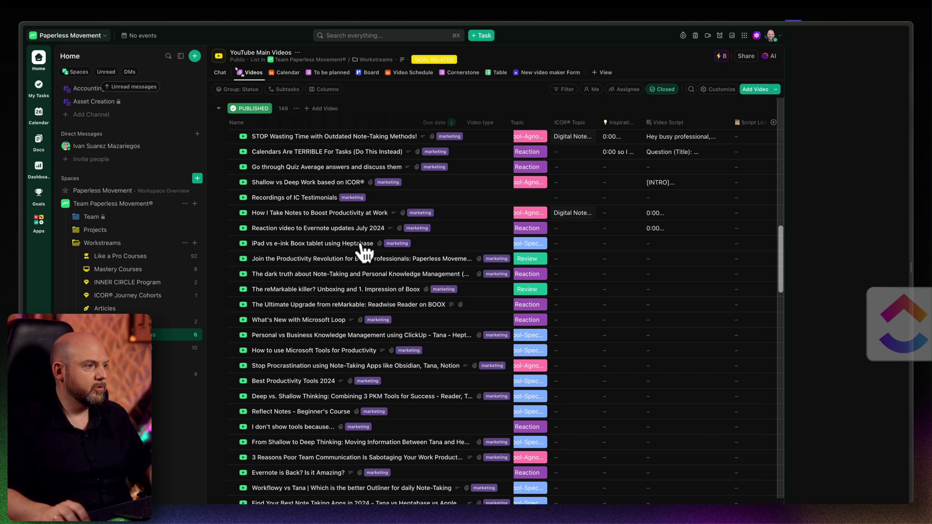
left_click(243, 258)
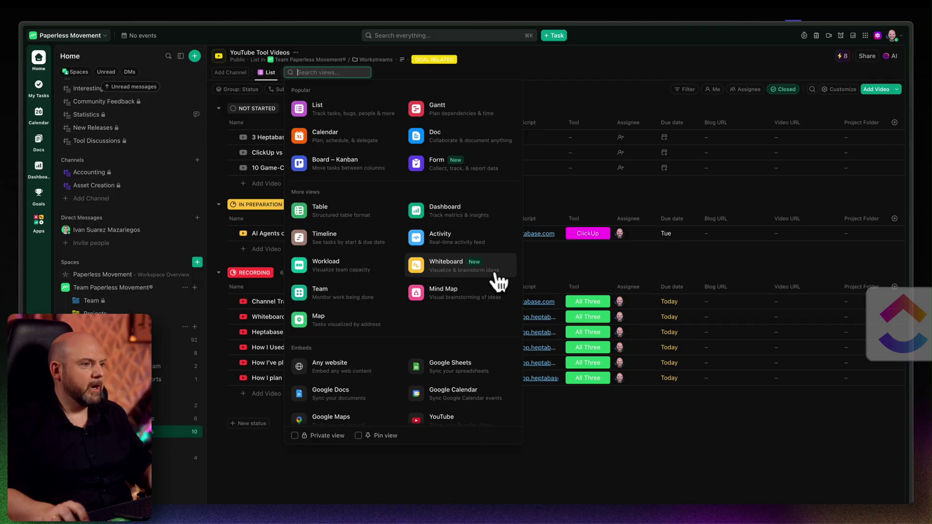
Add a Whiteboard view and draw a purple rectangle in the canvas centre with the R tool
left_click(485, 270)
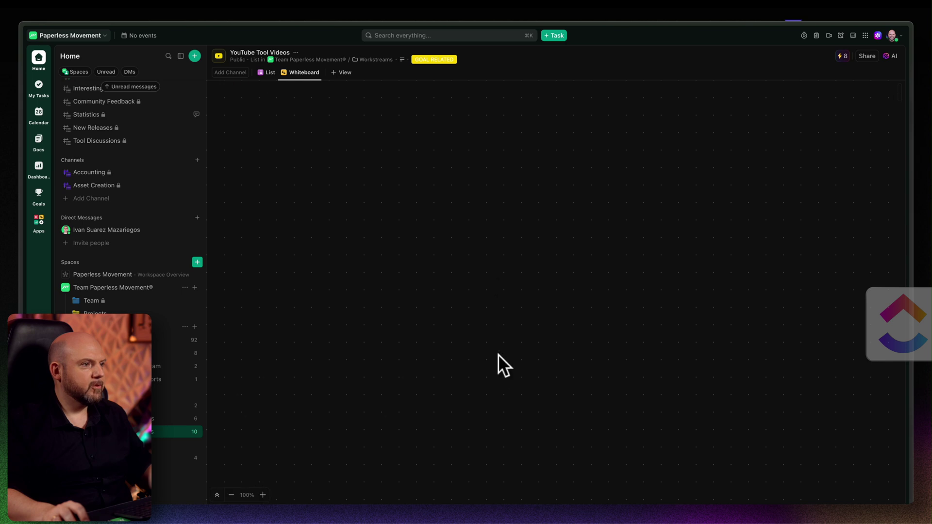
key("r")
left_click_drag(426, 238, 670, 381)
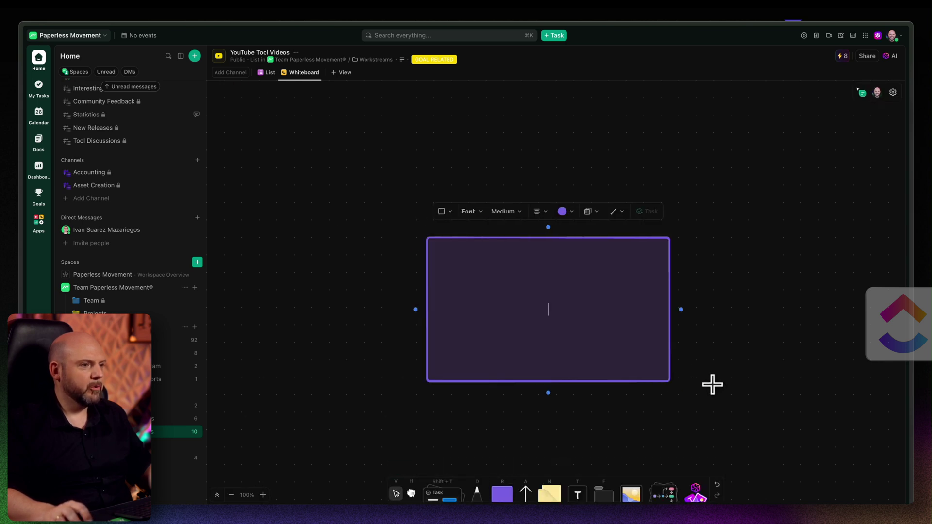